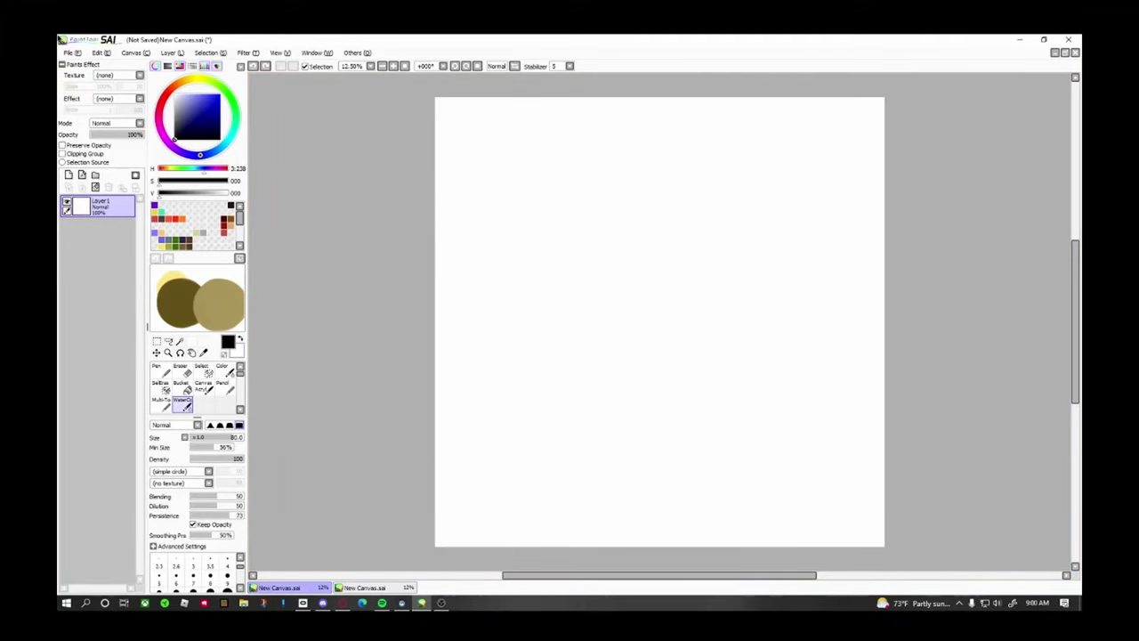
# - Sketch a rough black landscape with a curved shoreline, a tree, a horizon line, water ripples and a small sun
pyautogui.moveTo(436, 448)
pyautogui.mouseDown()
pyautogui.moveTo(668, 378)
pyautogui.moveTo(884, 354)
pyautogui.mouseUp()
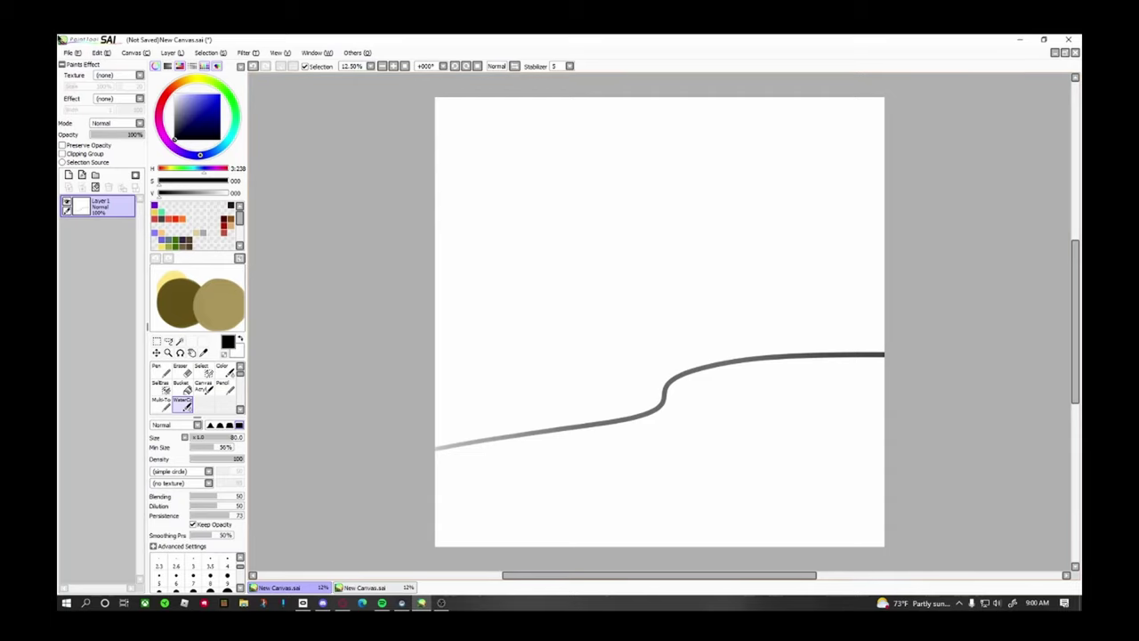
pyautogui.moveTo(806, 248)
pyautogui.mouseDown()
pyautogui.moveTo(804, 369)
pyautogui.moveTo(750, 246)
pyautogui.moveTo(784, 204)
pyautogui.moveTo(854, 238)
pyautogui.moveTo(811, 260)
pyautogui.mouseUp()
pyautogui.moveTo(523, 306); pyautogui.dragTo(884, 286)
pyautogui.moveTo(459, 333); pyautogui.dragTo(604, 340)
pyautogui.moveTo(503, 345); pyautogui.dragTo(544, 381)
pyautogui.moveTo(516, 281); pyautogui.dragTo(515, 283)
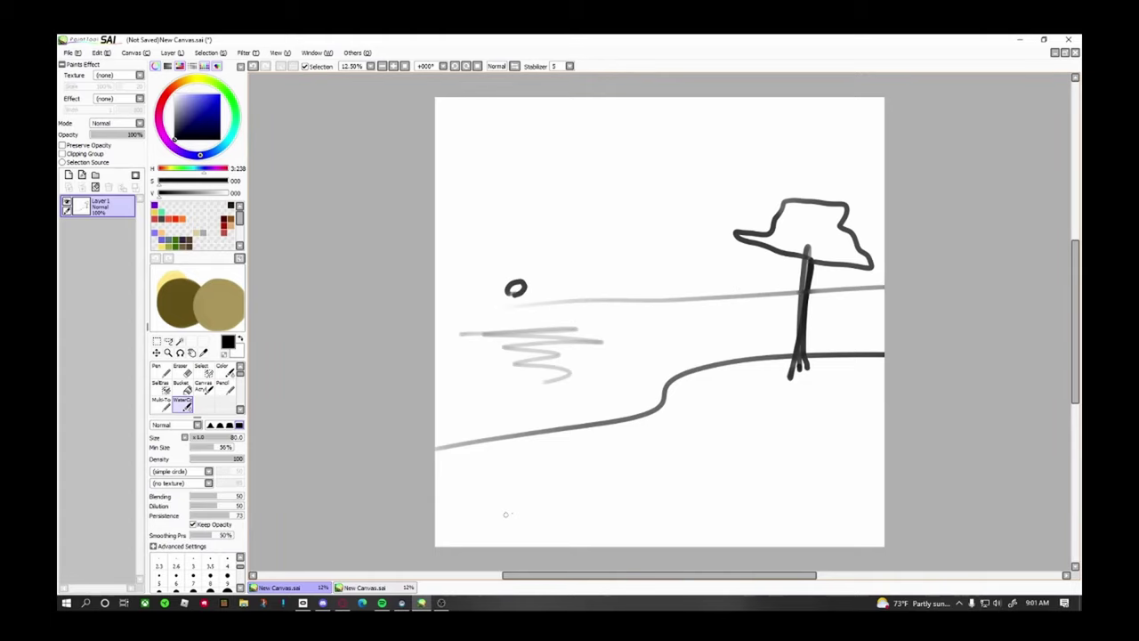
# - Switch to the web browser, search for "sunset landscape" and open the dark red sunset-over-sea image result
pyautogui.click(343, 604)
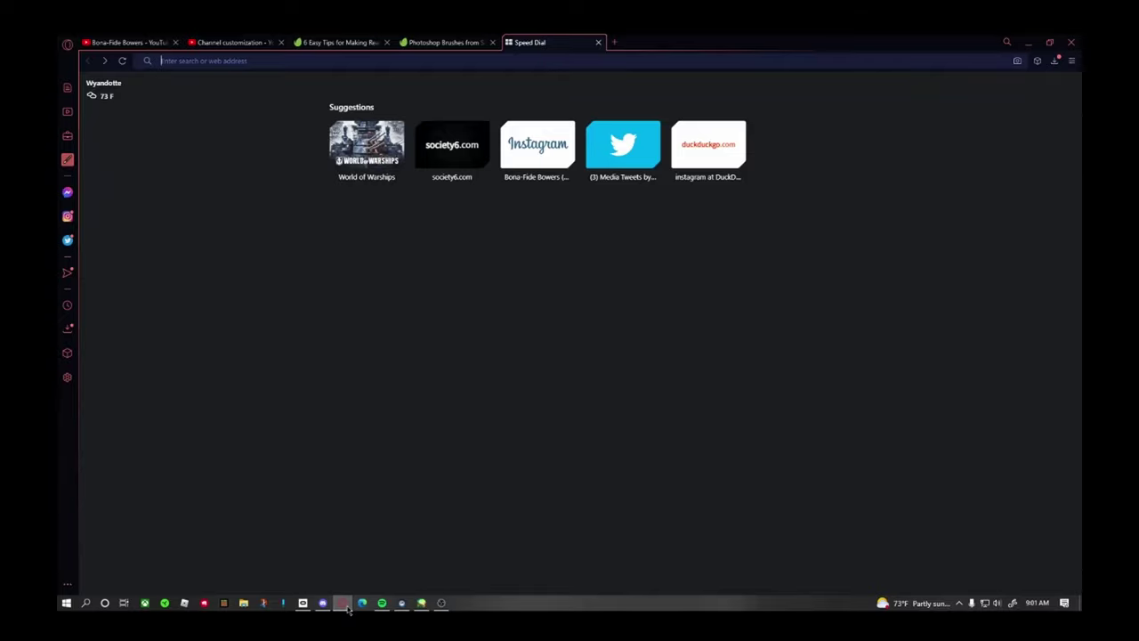
pyautogui.click(213, 61)
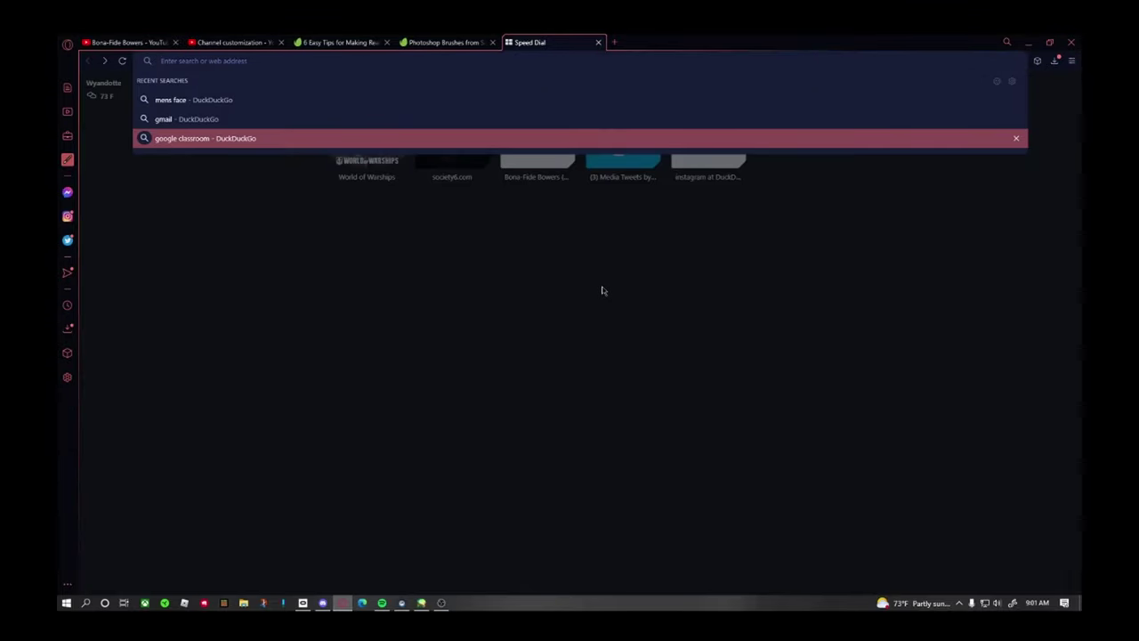
pyautogui.write('sunset lands')
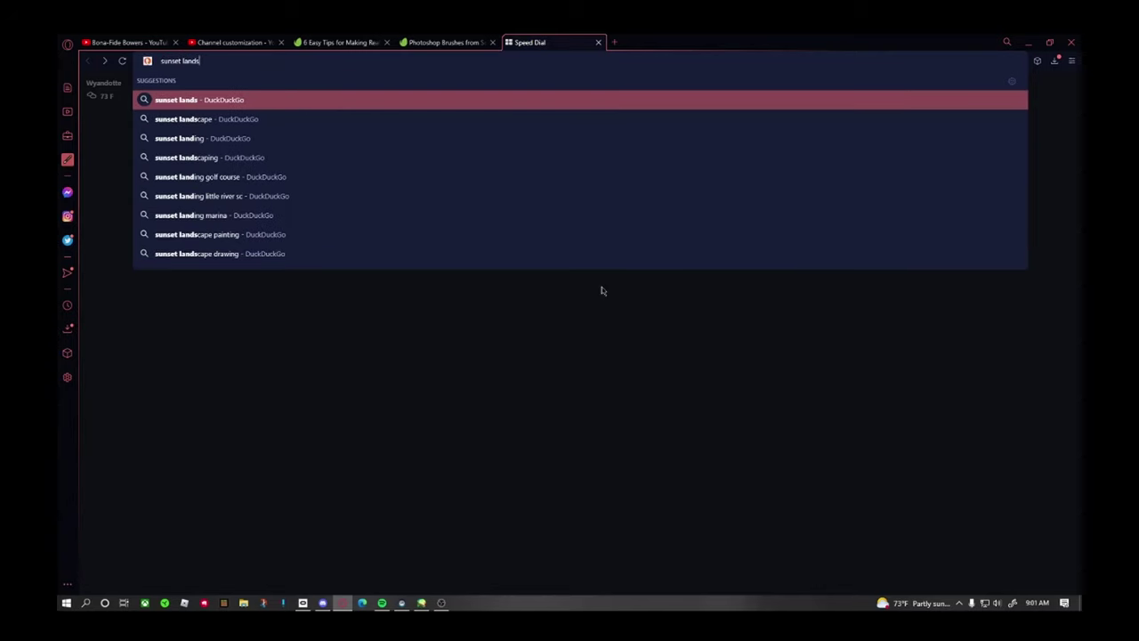
pyautogui.write('cape')
pyautogui.press('Return')
pyautogui.click(128, 182)
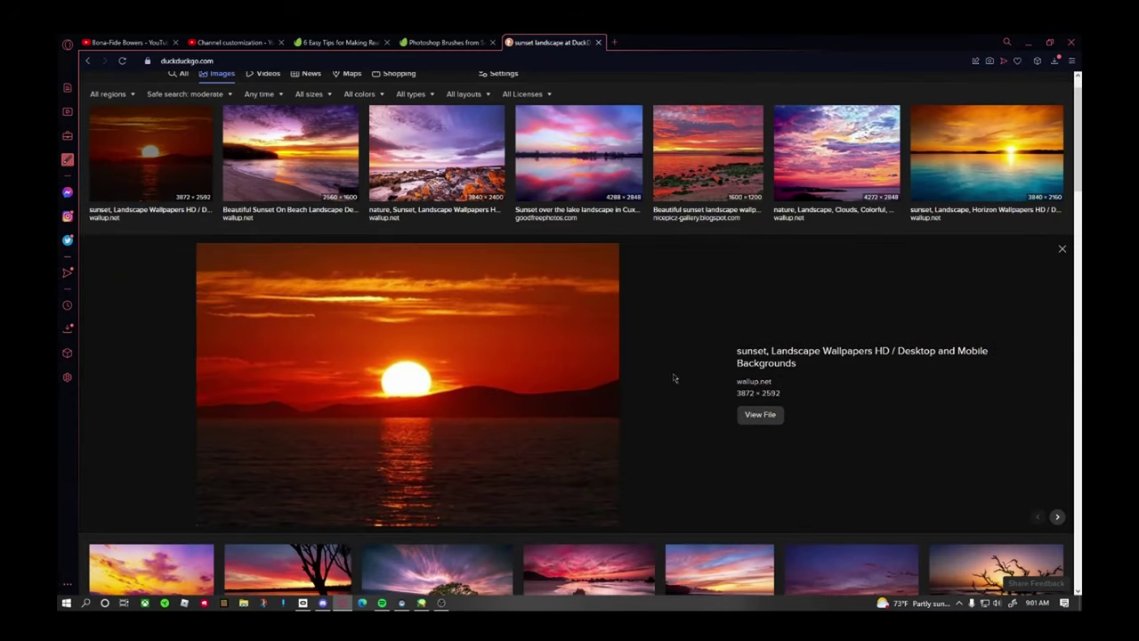
# - Copy the red sunset photo and paste it into the landscape canvas in PaintTool SAI
pyautogui.rightClick(399, 385)
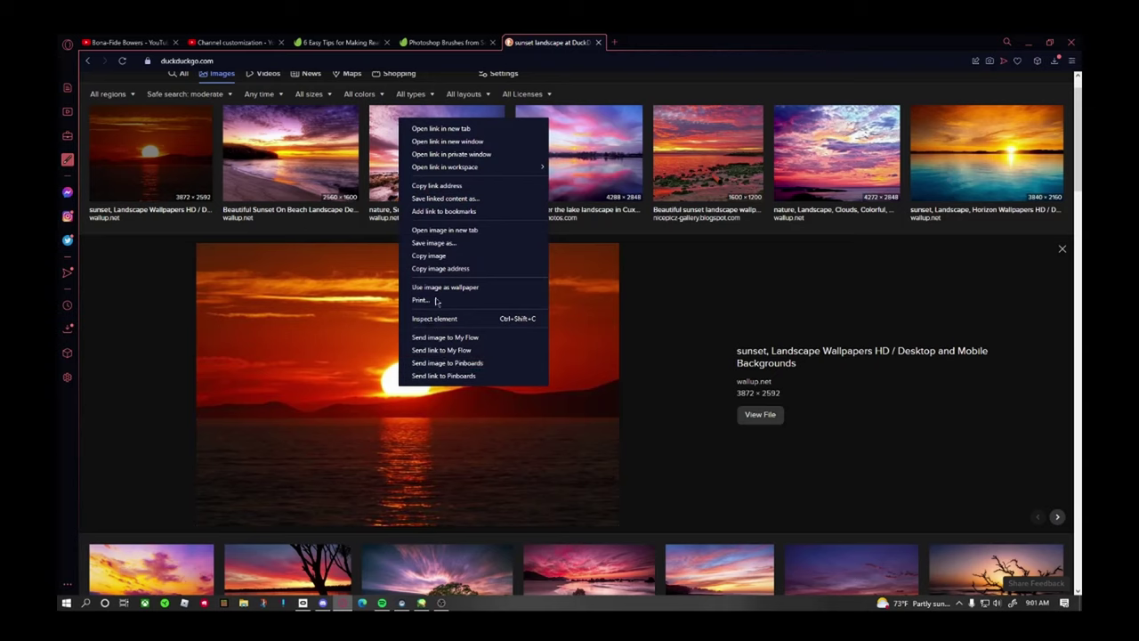
pyautogui.click(691, 354)
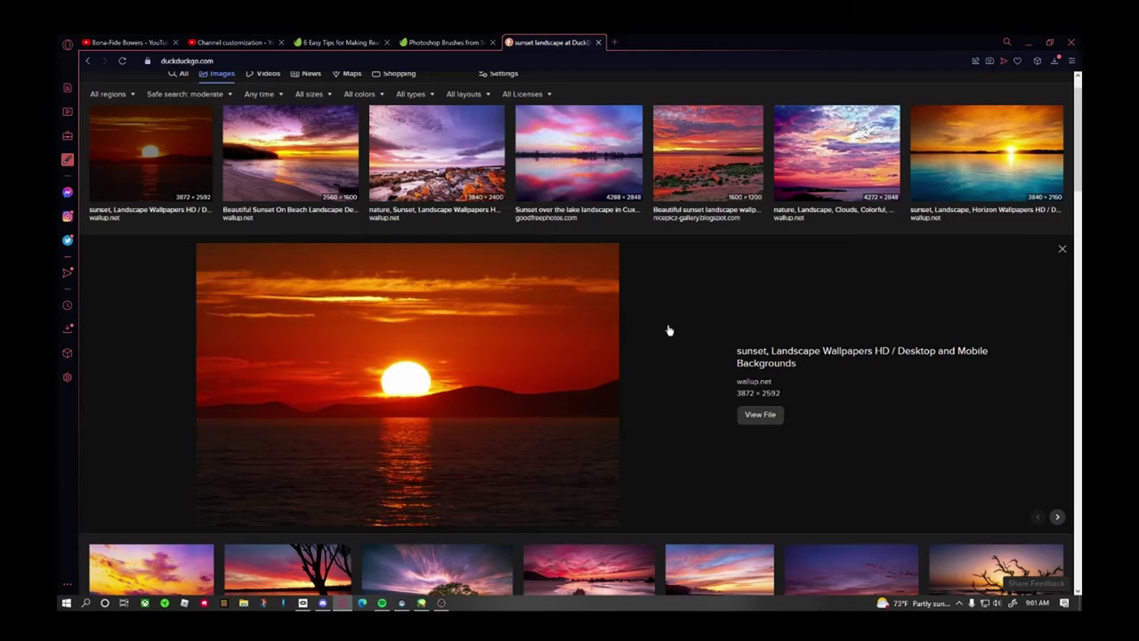
pyautogui.rightClick(403, 395)
pyautogui.click(430, 260)
pyautogui.click(422, 603)
pyautogui.hotkey('ctrl', 'v')
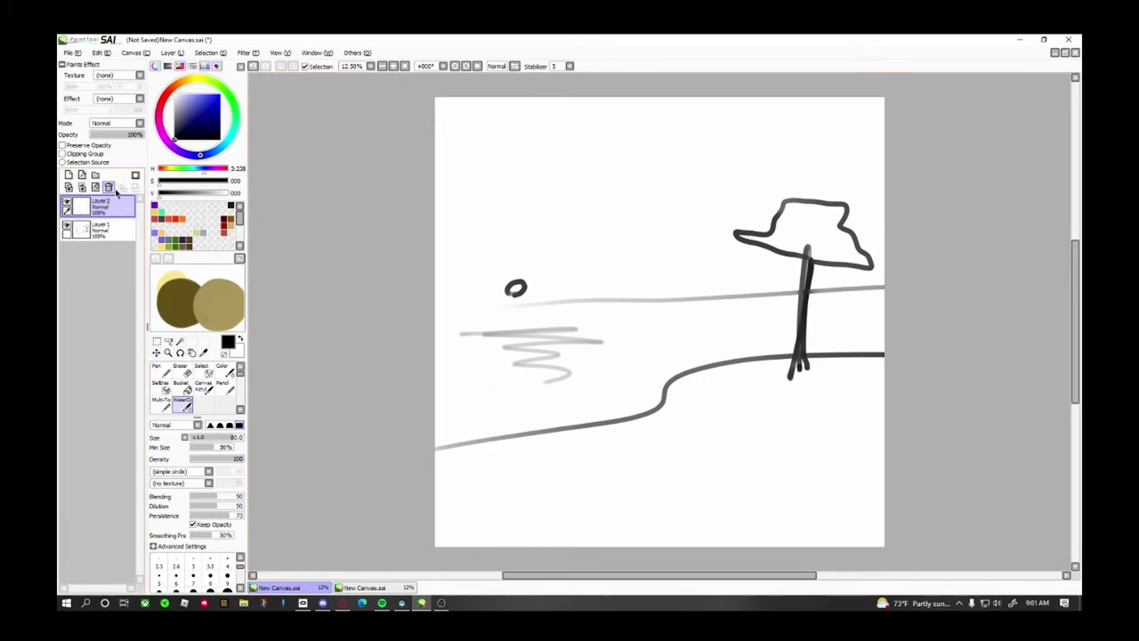
pyautogui.hotkey('ctrl', 'v')
# - Move the pasted sunset photo to the canvas's left edge and enlarge it to the full canvas width
pyautogui.click(157, 352)
pyautogui.moveTo(539, 228); pyautogui.dragTo(589, 267)
pyautogui.click(342, 602)
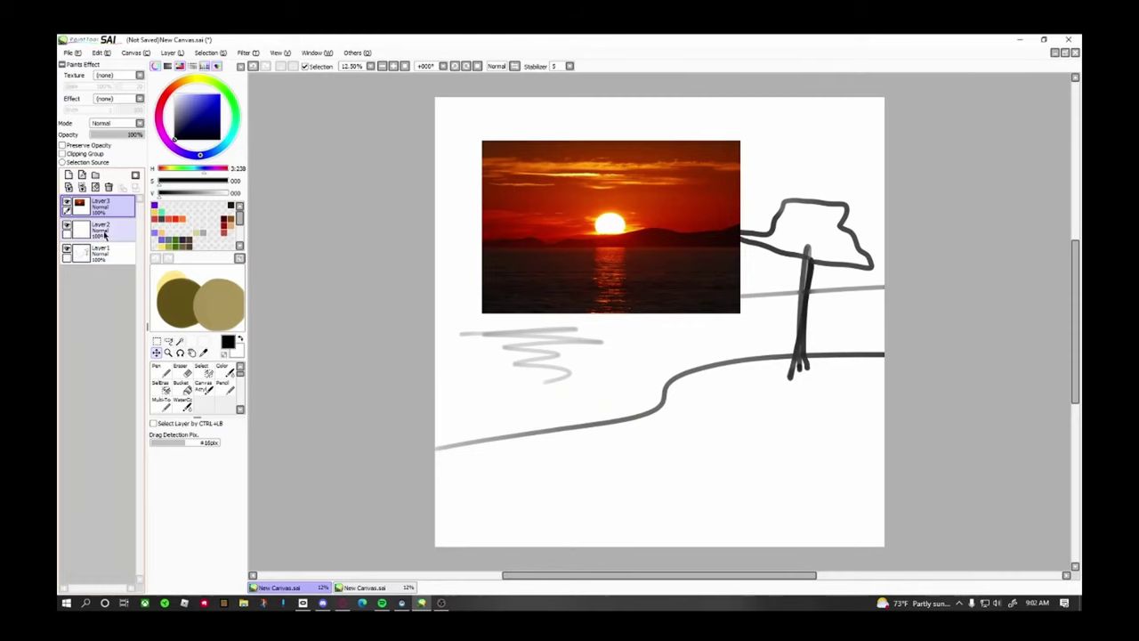
pyautogui.moveTo(570, 225); pyautogui.dragTo(506, 250)
pyautogui.hotkey('ctrl', 't')
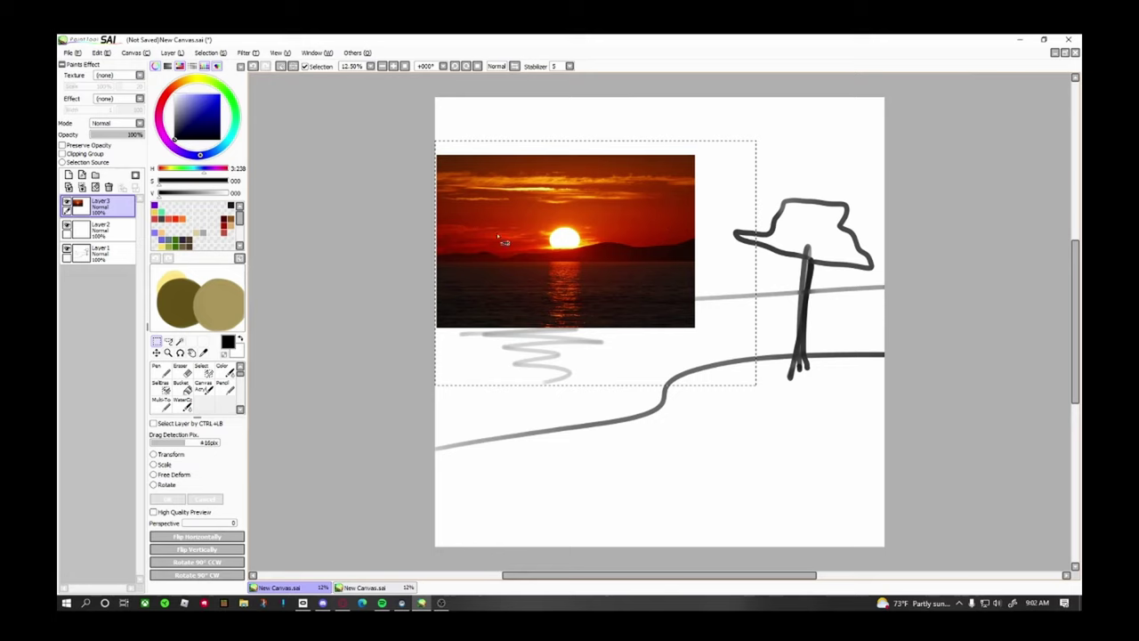
pyautogui.click(71, 53)
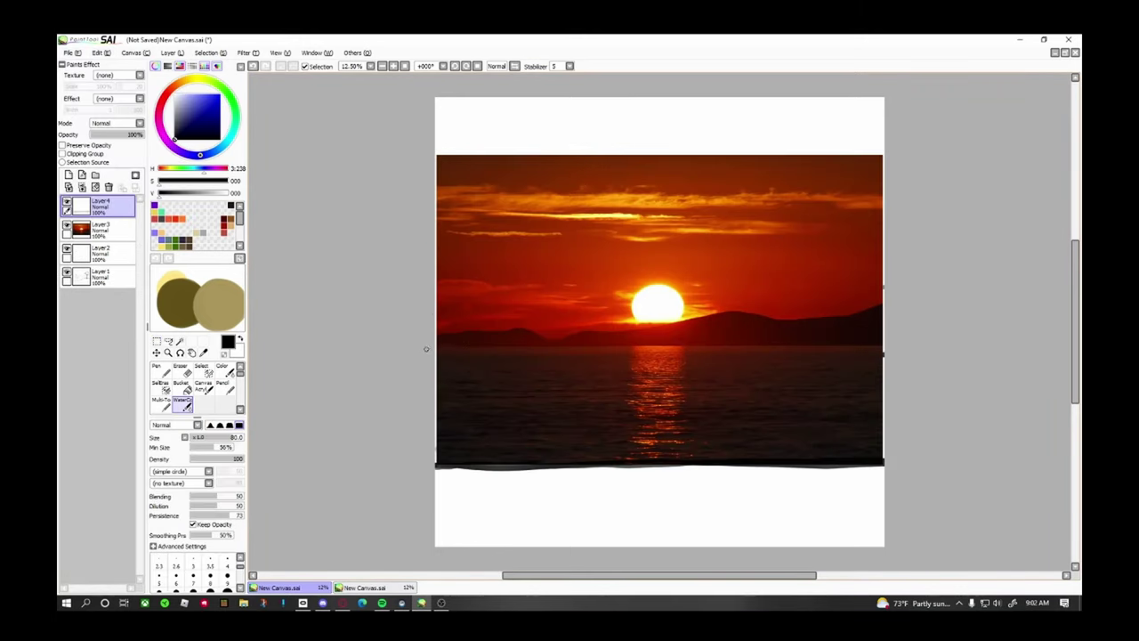
# - Trace the photo's mountain ridge and cloud streaks in black on the layer above it
pyautogui.moveTo(436, 328)
pyautogui.mouseDown()
pyautogui.moveTo(529, 326)
pyautogui.moveTo(554, 343)
pyautogui.moveTo(884, 310)
pyautogui.mouseUp()
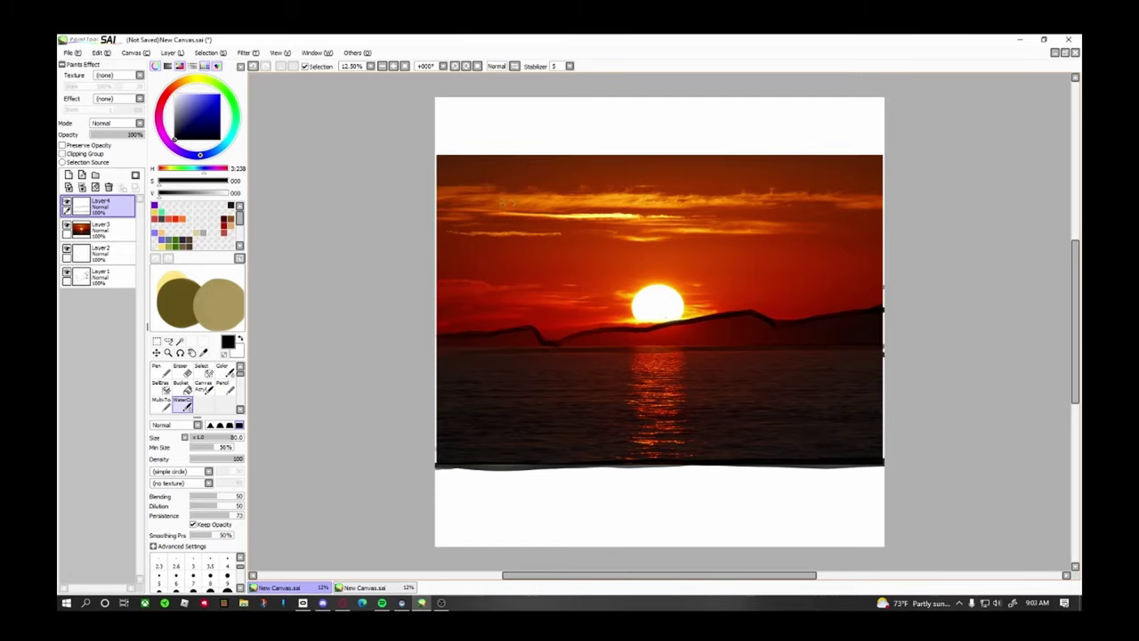
pyautogui.moveTo(469, 211)
pyautogui.mouseDown()
pyautogui.moveTo(682, 198)
pyautogui.moveTo(838, 207)
pyautogui.mouseUp()
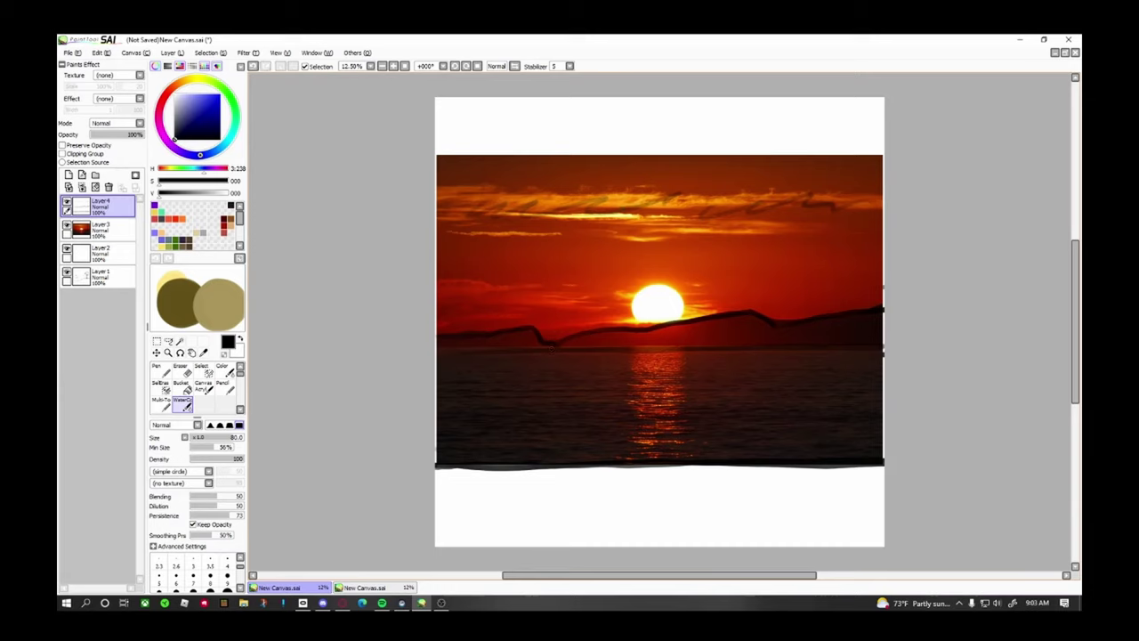
pyautogui.moveTo(501, 240); pyautogui.dragTo(537, 239)
pyautogui.moveTo(646, 242); pyautogui.dragTo(744, 235)
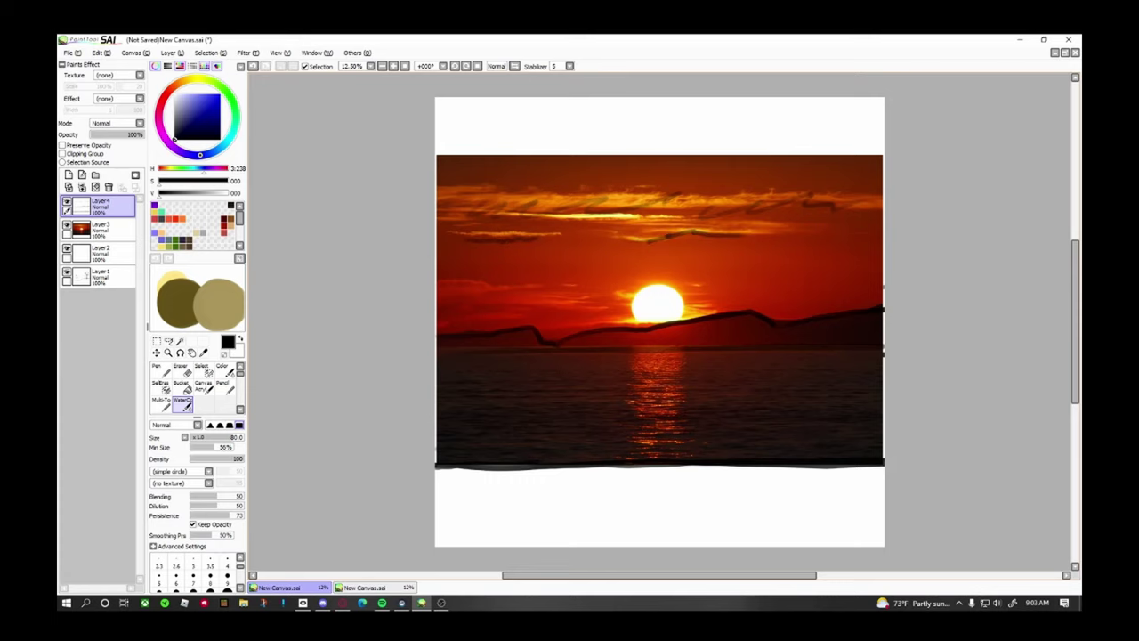
pyautogui.moveTo(484, 288); pyautogui.dragTo(524, 285)
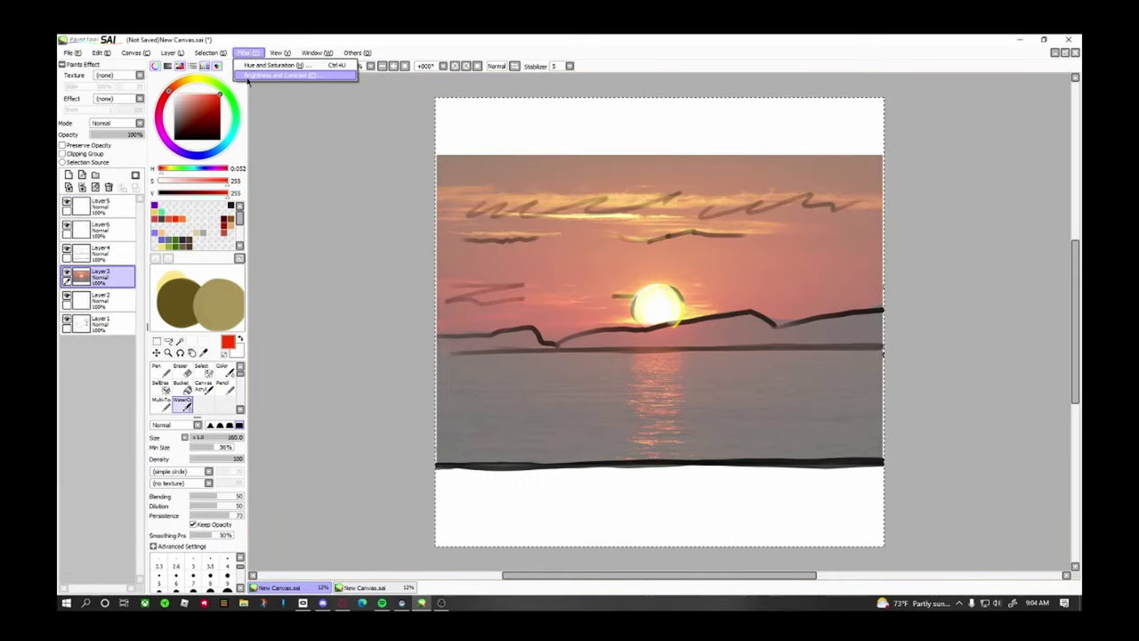
# - Open Brightness and Contrast for the faded photo layer, and fit a fresh copy of the sunset photo to the canvas width
pyautogui.click(254, 72)
pyautogui.click(952, 243)
pyautogui.hotkey('ctrl', 't')
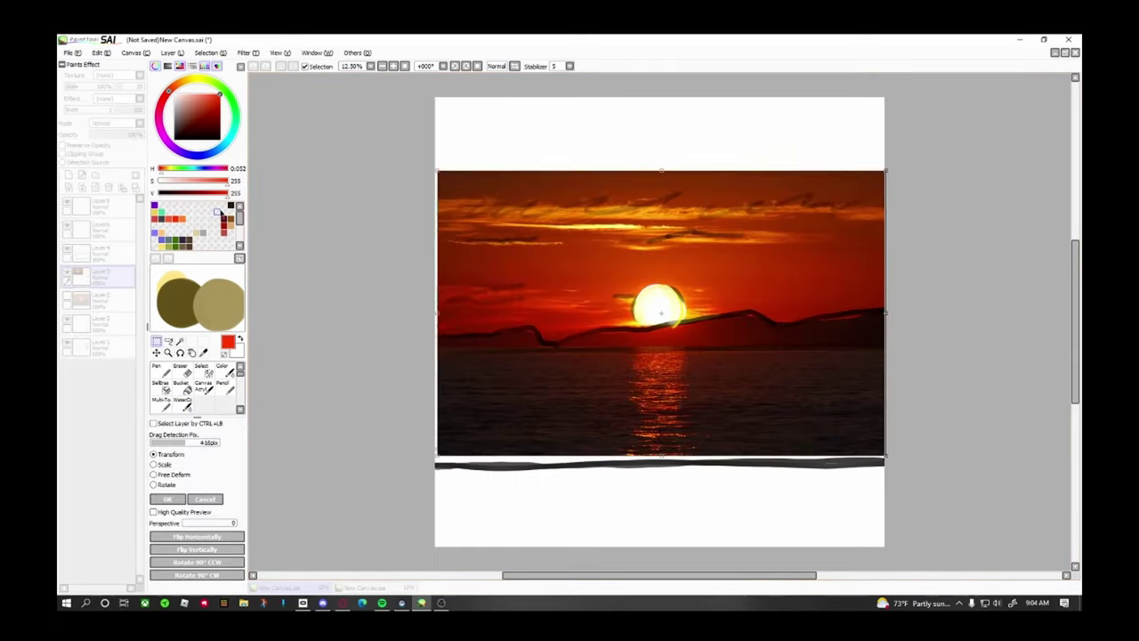
pyautogui.click(178, 498)
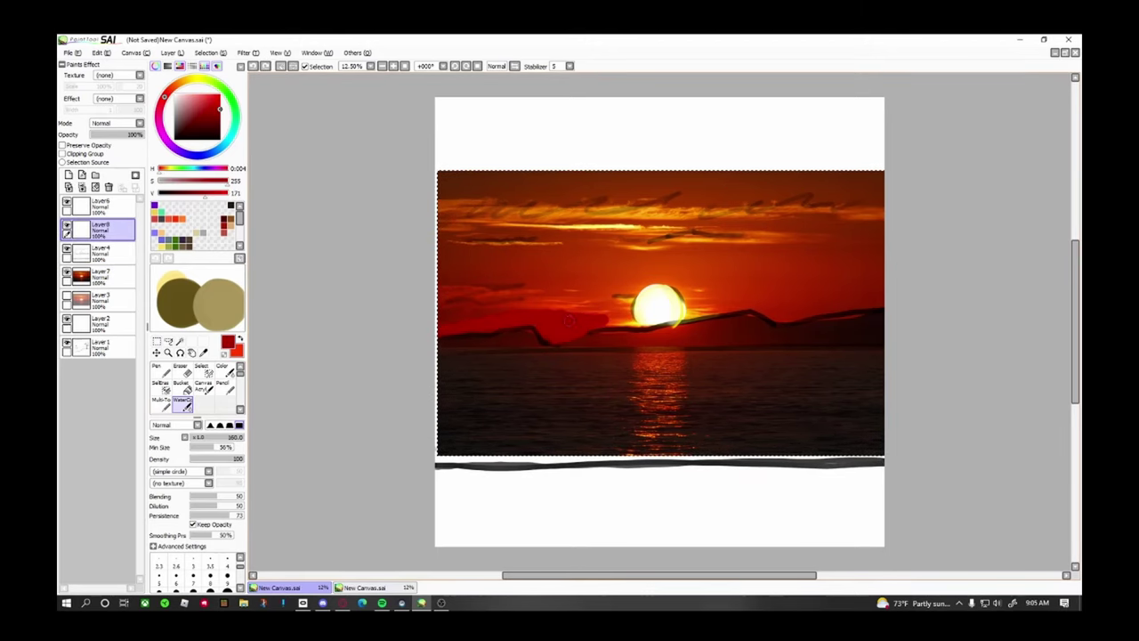
# - Paint a red band across the sky around the sun and cover the upper sky in dark brownish red
pyautogui.moveTo(599, 317)
pyautogui.mouseDown()
pyautogui.moveTo(794, 301)
pyautogui.moveTo(550, 305)
pyautogui.mouseUp()
pyautogui.click(220, 105)
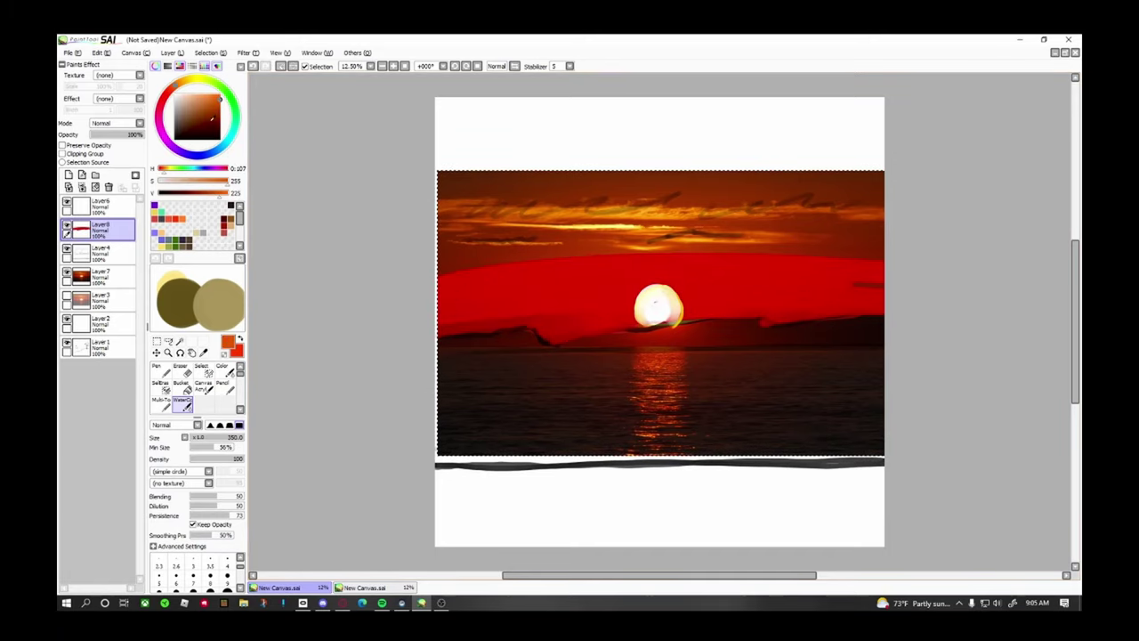
pyautogui.moveTo(220, 103); pyautogui.dragTo(240, 116)
pyautogui.moveTo(656, 184)
pyautogui.mouseDown()
pyautogui.moveTo(827, 197)
pyautogui.moveTo(865, 219)
pyautogui.moveTo(677, 233)
pyautogui.moveTo(781, 220)
pyautogui.moveTo(312, 205)
pyautogui.mouseUp()
pyautogui.press(']')
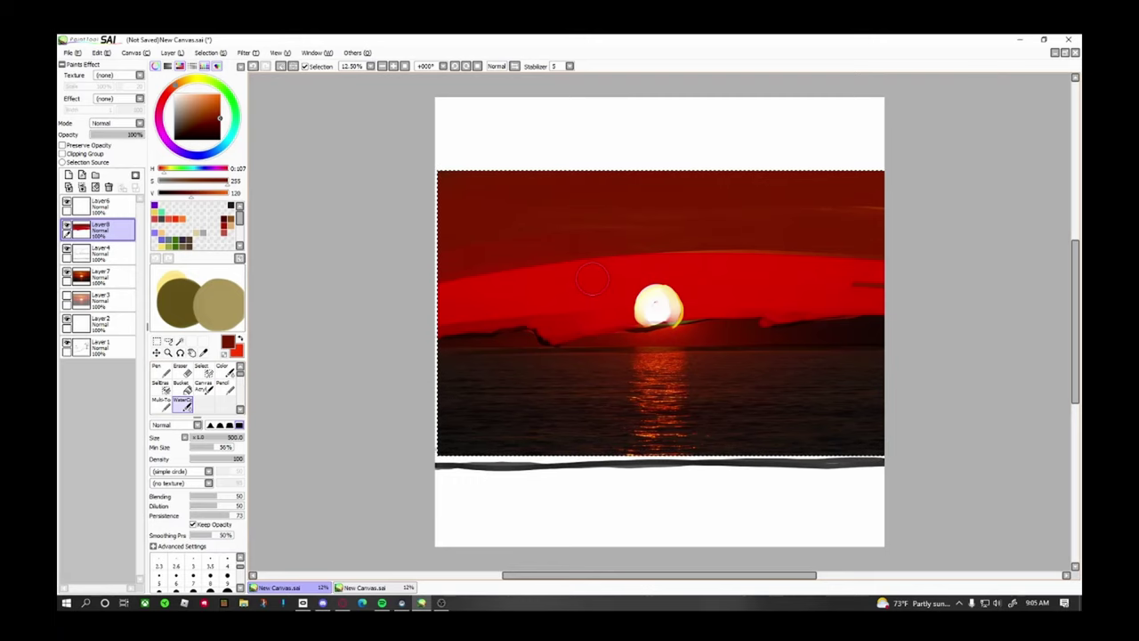
# - Blend the dark upper sky into the red band above the sun with an orange glow, undoing the first stroke
pyautogui.moveTo(615, 259); pyautogui.dragTo(801, 246)
pyautogui.hotkey('ctrl', 'z')
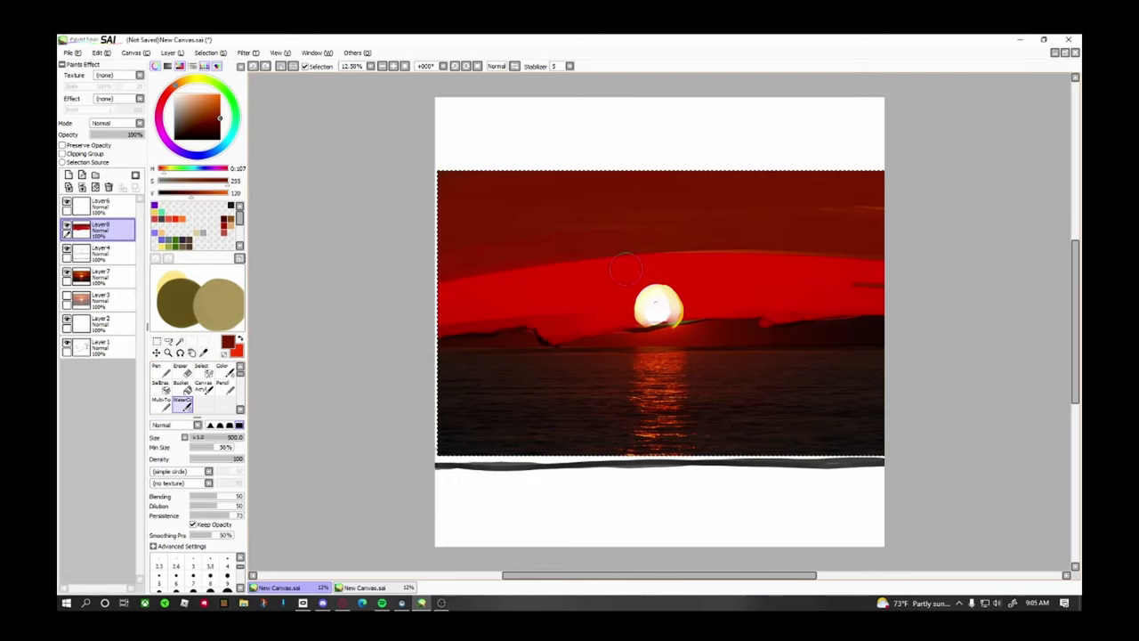
pyautogui.moveTo(583, 283)
pyautogui.mouseDown()
pyautogui.moveTo(688, 236)
pyautogui.moveTo(656, 224)
pyautogui.moveTo(514, 245)
pyautogui.moveTo(649, 238)
pyautogui.moveTo(634, 258)
pyautogui.moveTo(720, 283)
pyautogui.mouseUp()
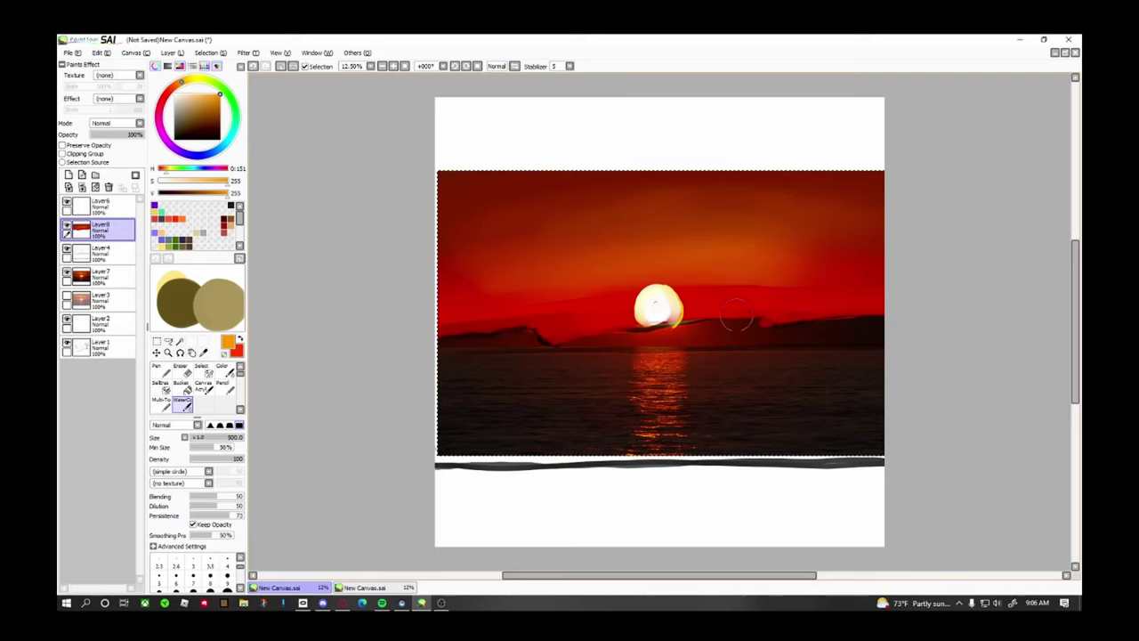
# - Add a new layer above the painted sky layer and choose black as the painting colour
pyautogui.click(100, 206)
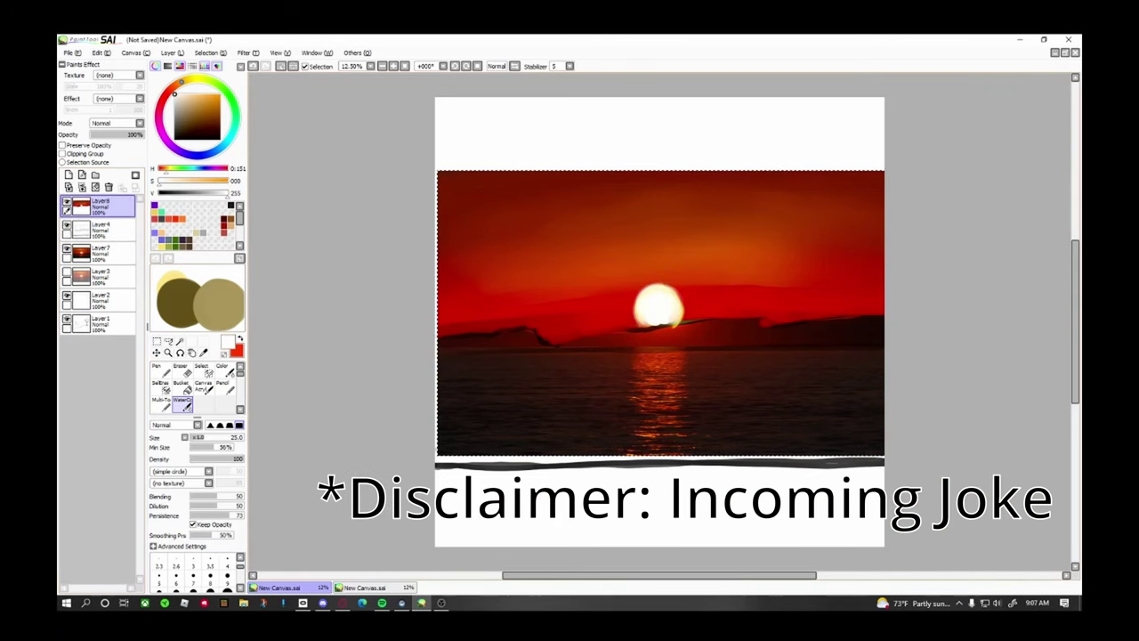
pyautogui.scroll(1, 662, 309)
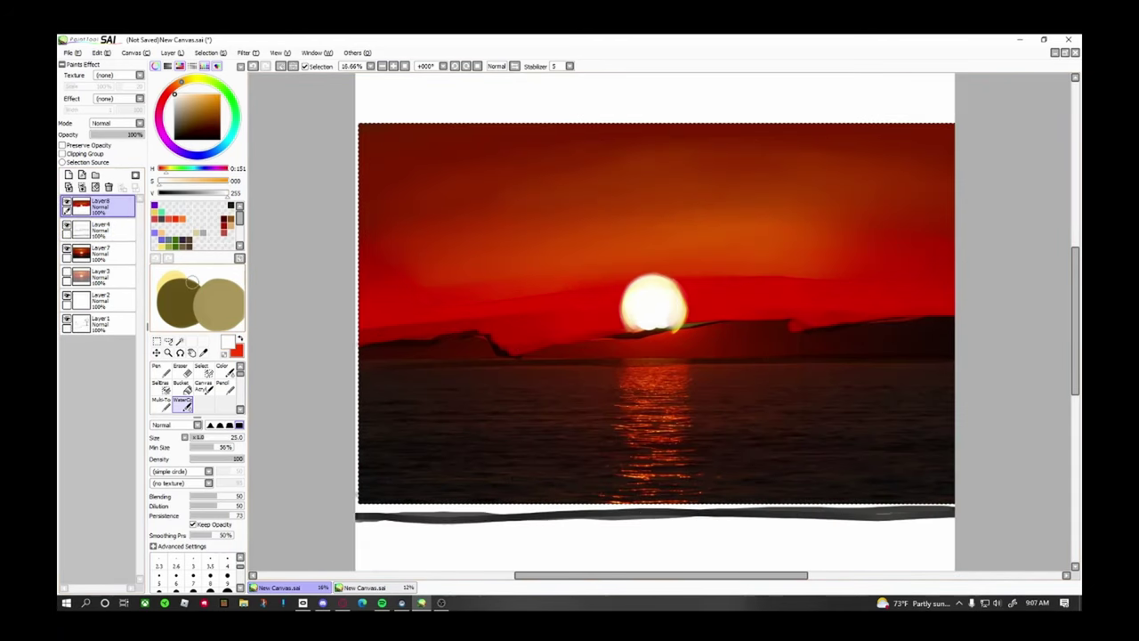
pyautogui.click(87, 229)
pyautogui.click(85, 203)
pyautogui.click(68, 176)
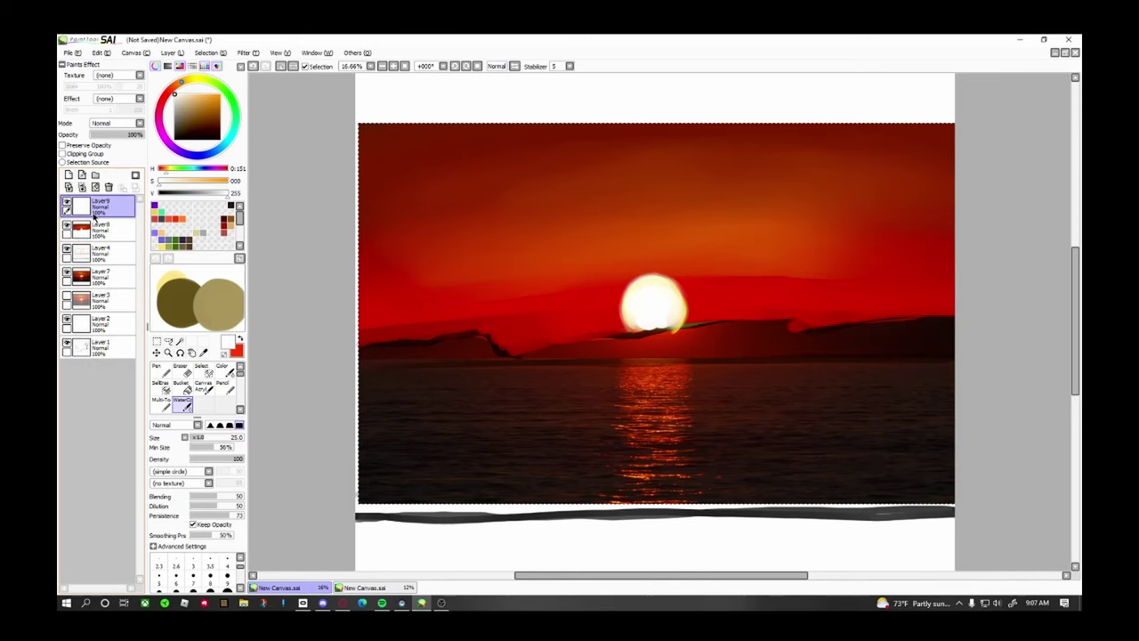
pyautogui.click(174, 138)
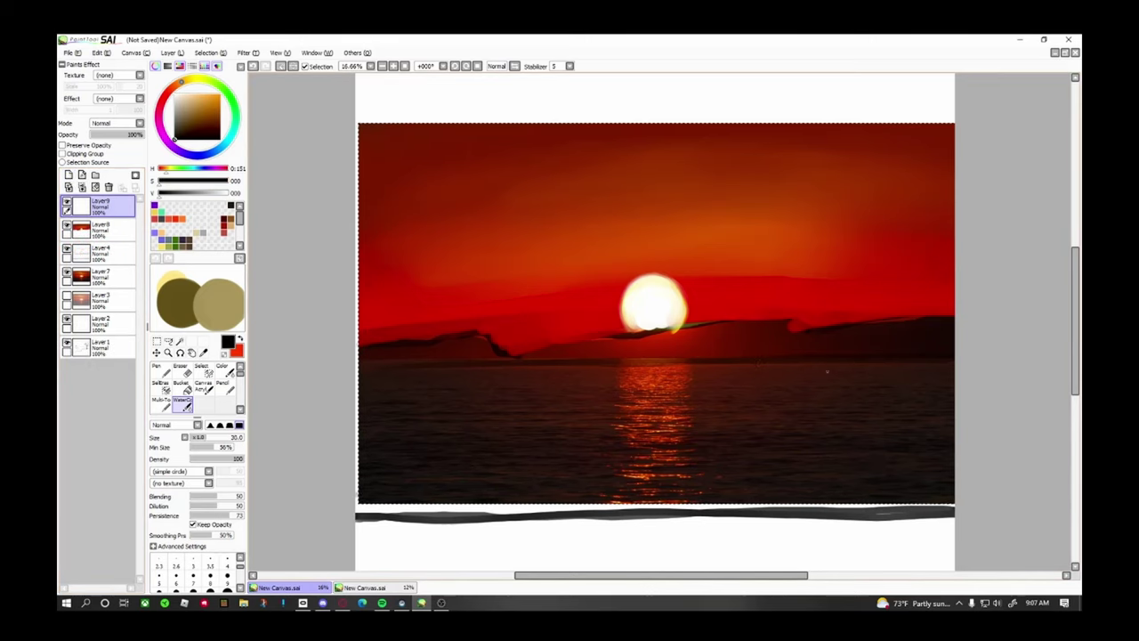
pyautogui.moveTo(361, 353); pyautogui.dragTo(473, 334)
pyautogui.hotkey('ctrl', 'z')
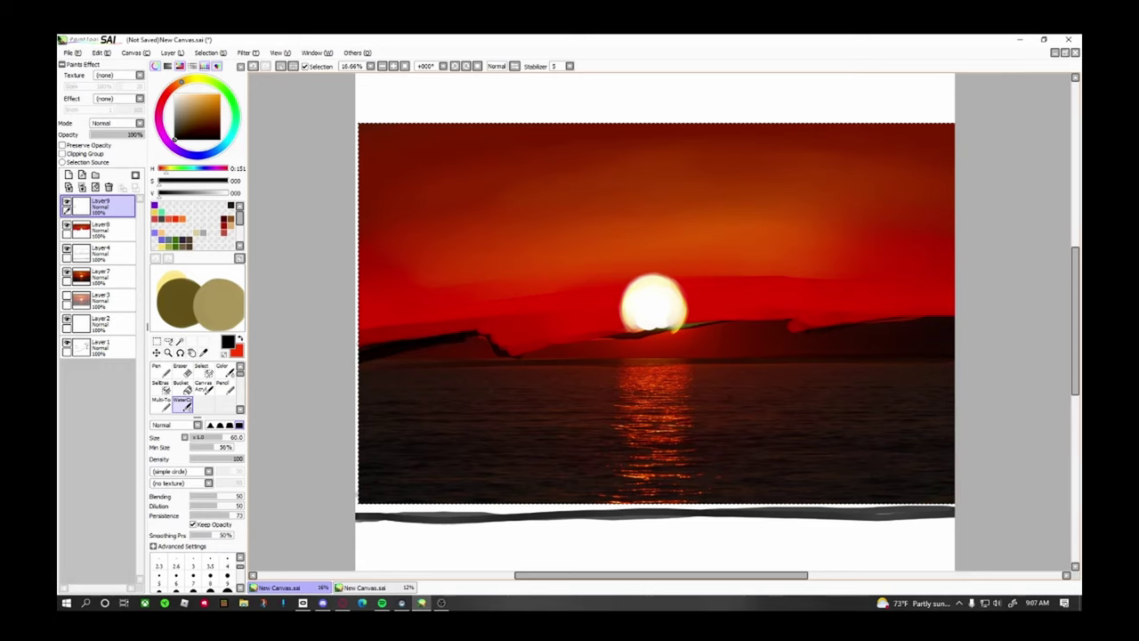
pyautogui.hotkey('ctrl', 'z')
pyautogui.moveTo(404, 341); pyautogui.dragTo(450, 334)
pyautogui.hotkey('ctrl', 'z')
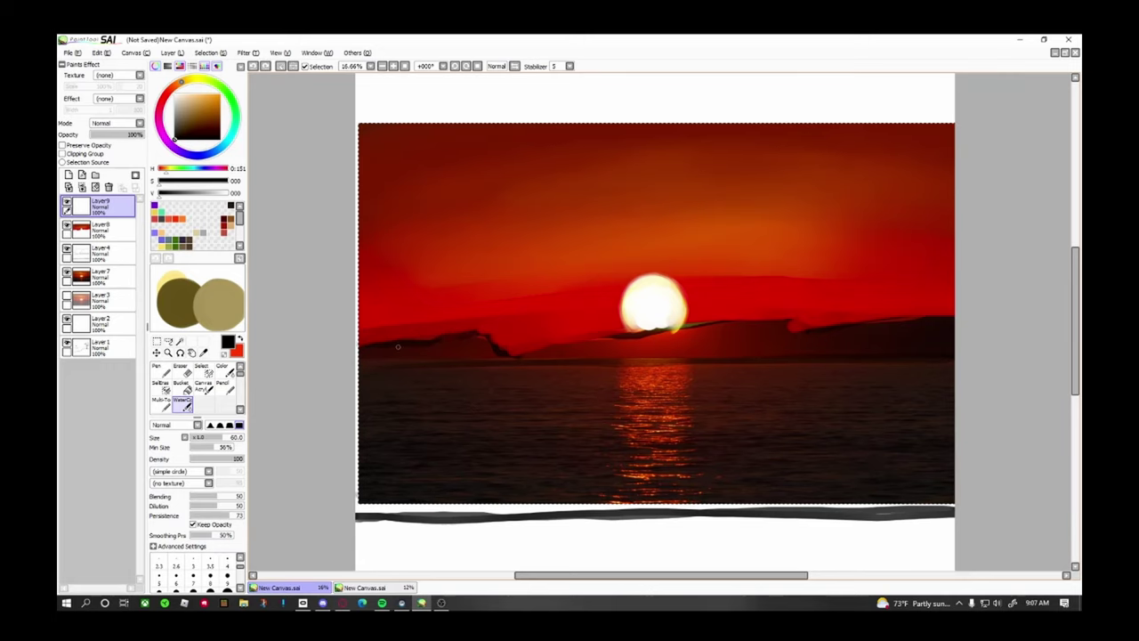
# - Trace the left mountain's ridgeline in black towards the sun with the watercolour brush at size 60
pyautogui.moveTo(362, 354)
pyautogui.mouseDown()
pyautogui.moveTo(483, 335)
pyautogui.moveTo(500, 351)
pyautogui.mouseUp()
pyautogui.moveTo(504, 352); pyautogui.dragTo(650, 331)
pyautogui.hotkey('ctrl', 'z')
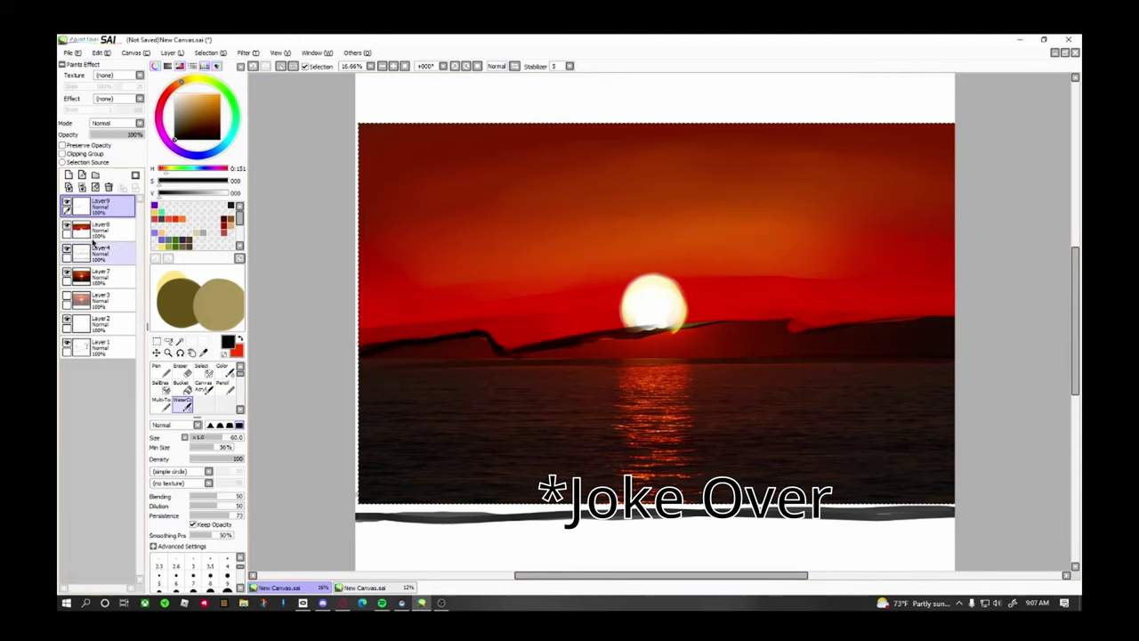
# - Continue the black ridgeline on the top layer from beneath the sun across to the canvas's right edge
pyautogui.click(100, 229)
pyautogui.click(181, 368)
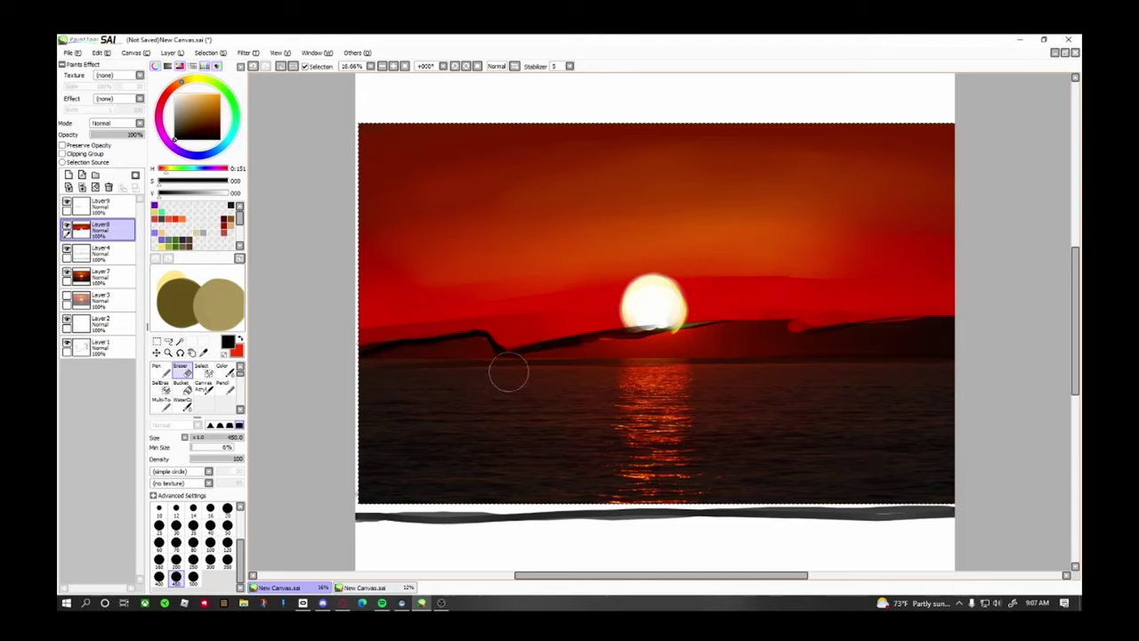
pyautogui.click(100, 207)
pyautogui.click(181, 401)
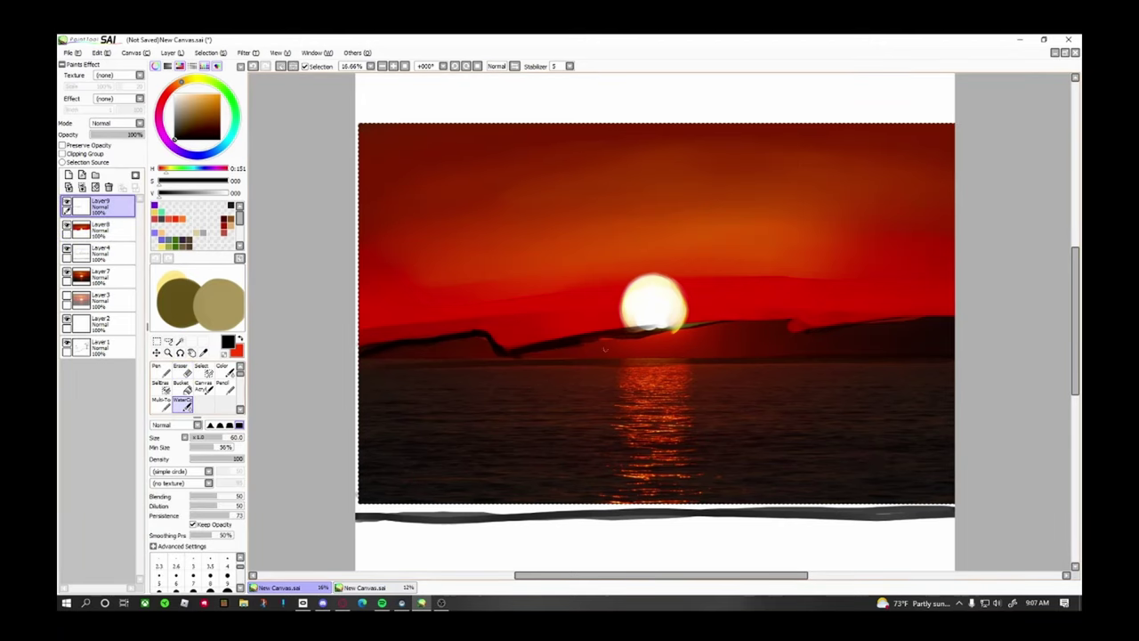
pyautogui.moveTo(634, 334)
pyautogui.mouseDown()
pyautogui.moveTo(792, 322)
pyautogui.moveTo(729, 325)
pyautogui.moveTo(788, 319)
pyautogui.moveTo(735, 323)
pyautogui.mouseUp()
pyautogui.moveTo(821, 331)
pyautogui.mouseDown()
pyautogui.moveTo(793, 317)
pyautogui.moveTo(954, 316)
pyautogui.mouseUp()
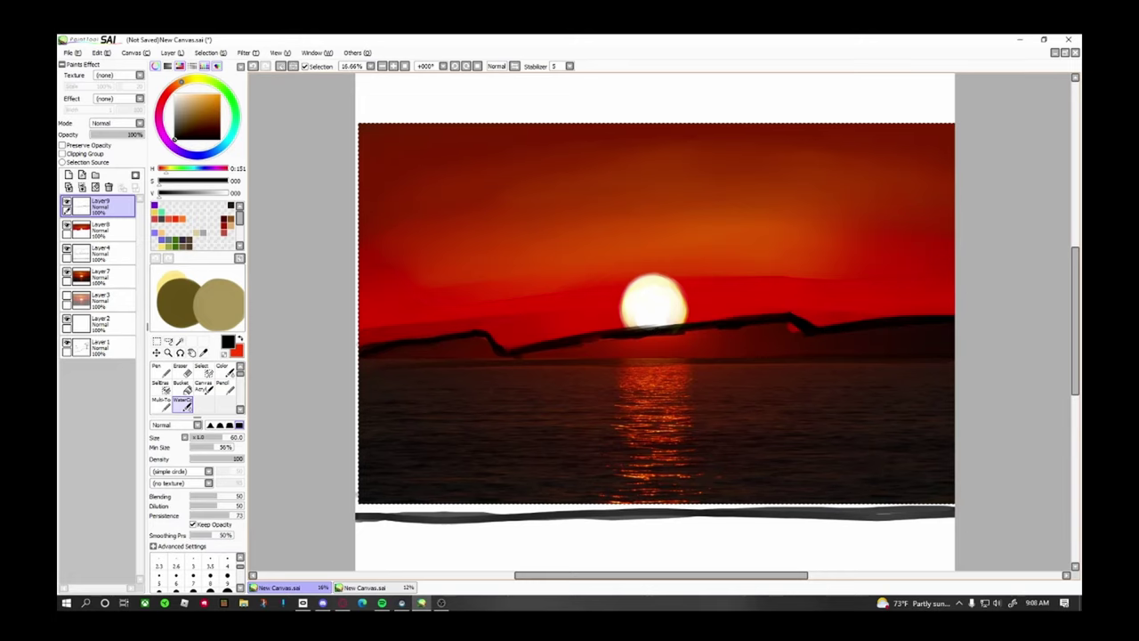
# - Enlarge the brush to fill the mountains below the ridgeline with black
pyautogui.press(']')
pyautogui.press(']')
pyautogui.press(']')
pyautogui.press(']')
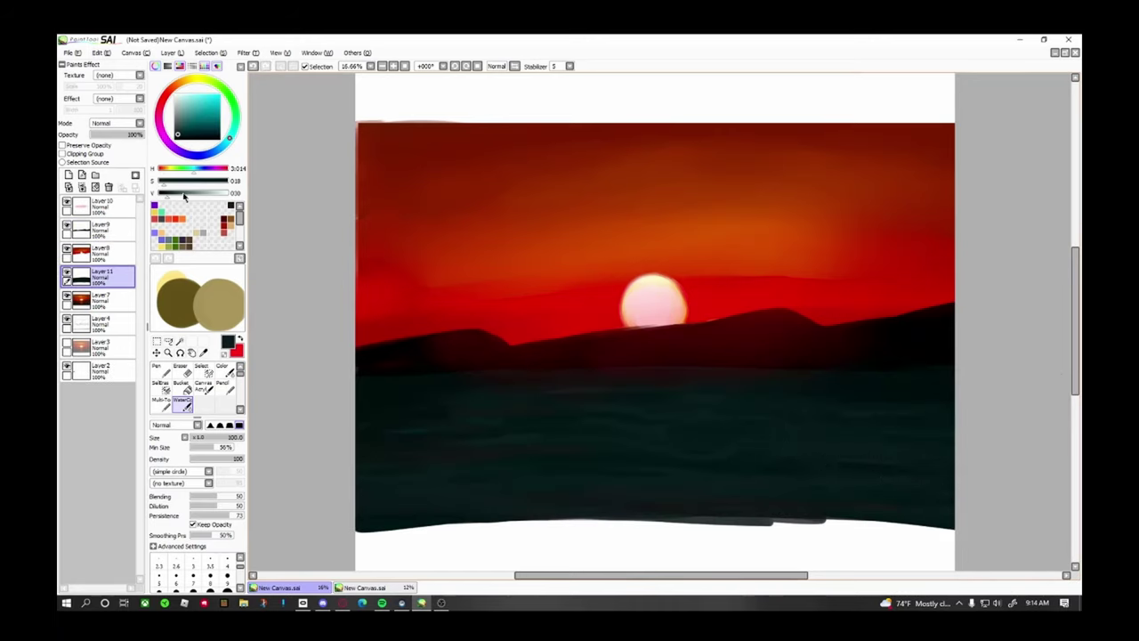
# - Set the dark teal's brightness value to 44 and paint lighter water strokes across the lower sea at brush size 100
pyautogui.moveTo(167, 197); pyautogui.dragTo(171, 196)
pyautogui.moveTo(847, 499)
pyautogui.mouseDown()
pyautogui.moveTo(921, 517)
pyautogui.moveTo(940, 495)
pyautogui.moveTo(1050, 477)
pyautogui.mouseUp()
pyautogui.moveTo(508, 511)
pyautogui.mouseDown()
pyautogui.moveTo(358, 513)
pyautogui.moveTo(369, 443)
pyautogui.mouseUp()
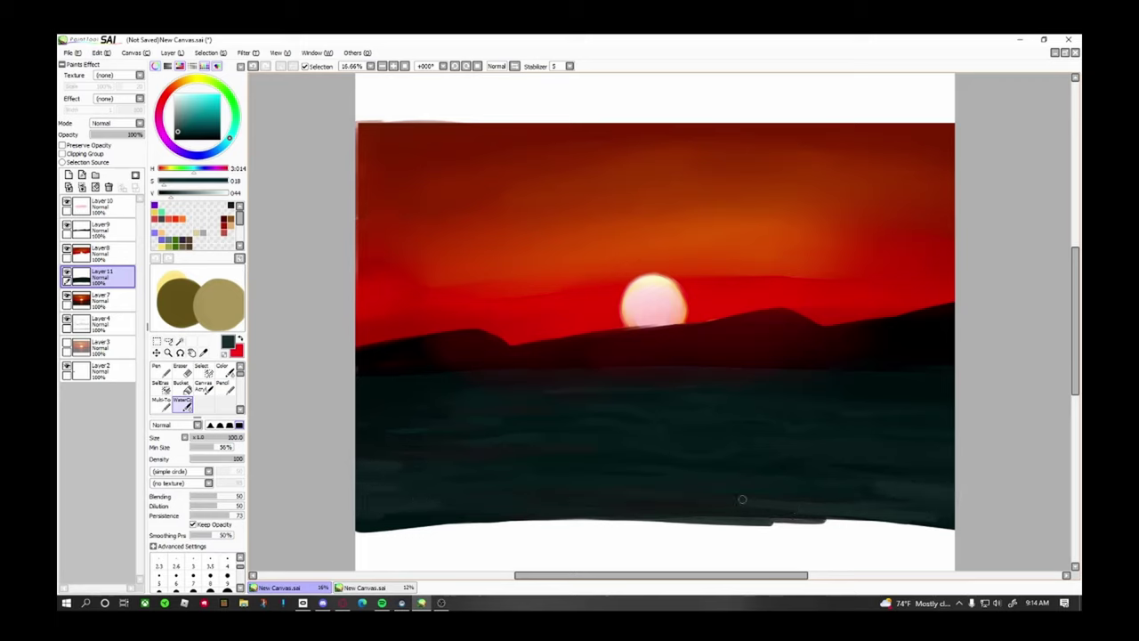
pyautogui.moveTo(767, 522); pyautogui.dragTo(917, 522)
pyautogui.moveTo(619, 513); pyautogui.dragTo(488, 501)
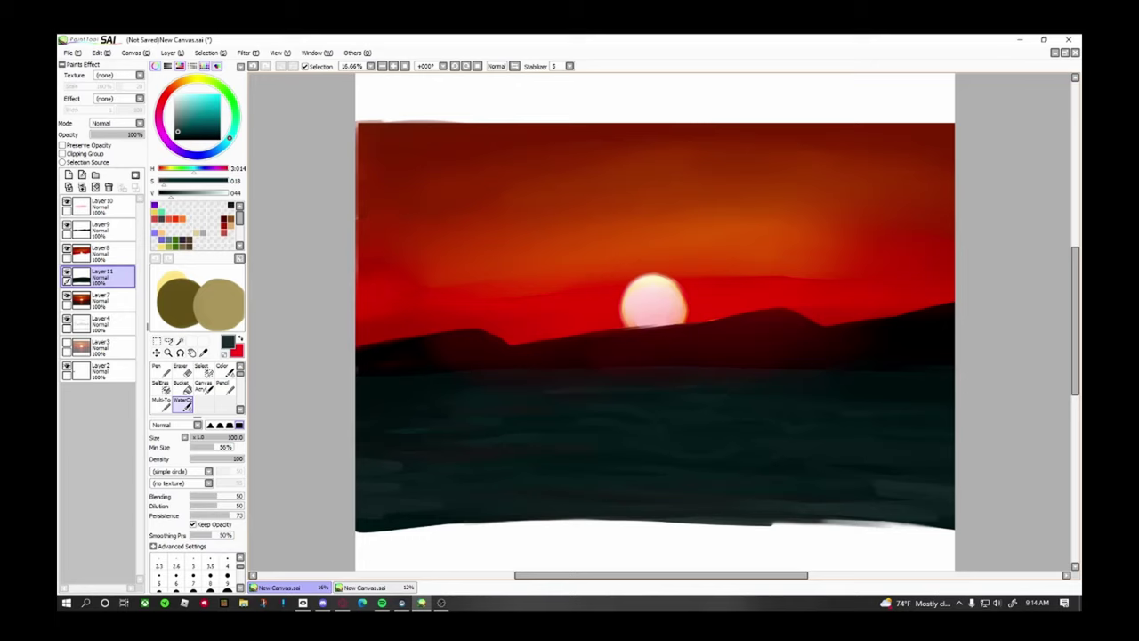
# - Paint another lighter water stroke near the sea's lower-right edge and briefly raise the sunset photo layer above the painted sky for comparison
pyautogui.moveTo(949, 447); pyautogui.dragTo(899, 474)
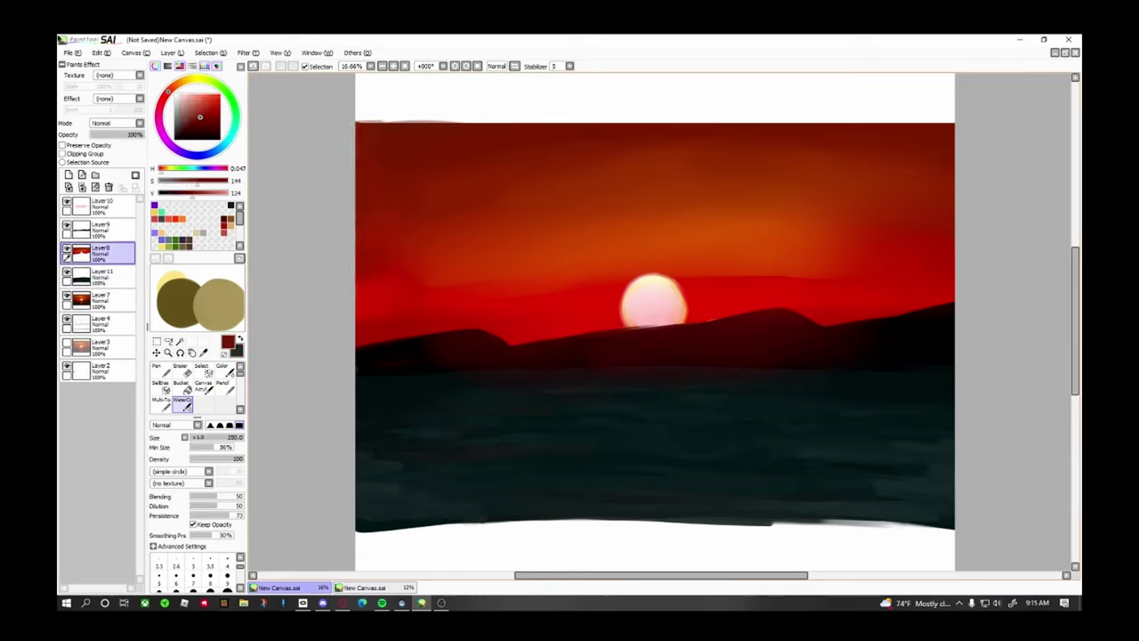
pyautogui.moveTo(103, 299); pyautogui.dragTo(104, 249)
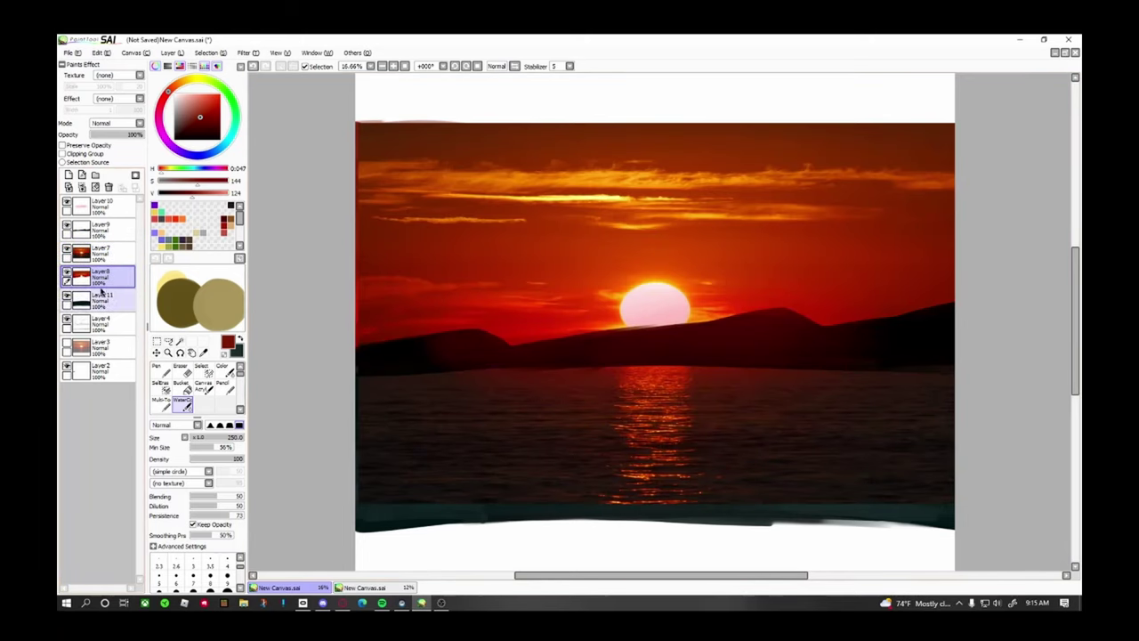
pyautogui.moveTo(103, 278); pyautogui.dragTo(108, 315)
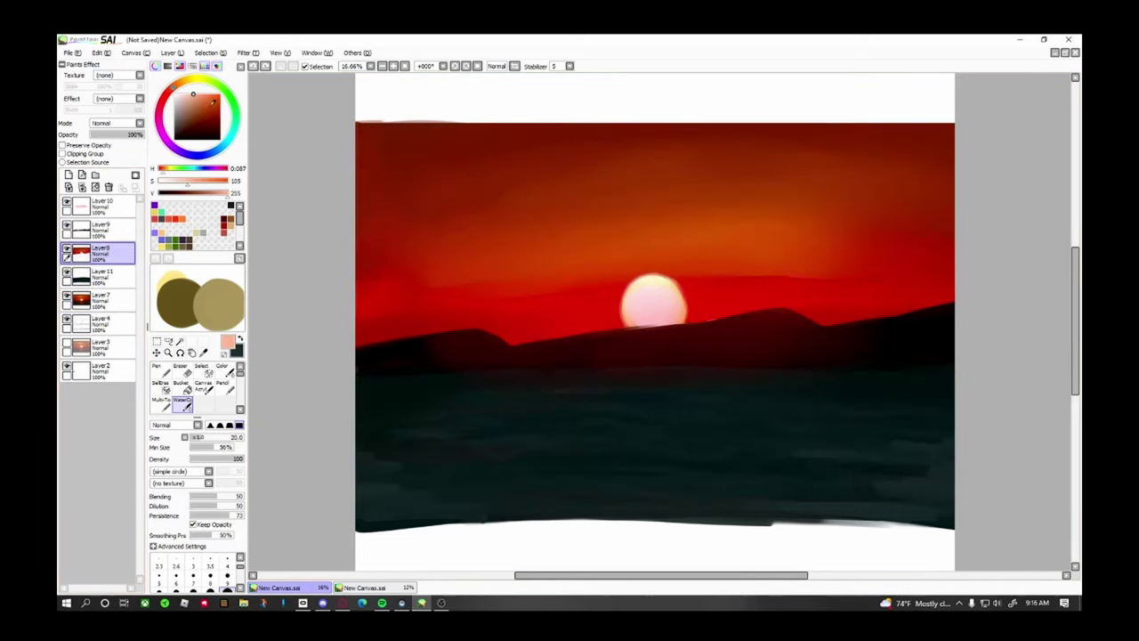
# - Mix a vivid orange with saturation 243 and brightness 255, and move the sunset photo layer above the painted sky to reference the reflection
pyautogui.moveTo(213, 101); pyautogui.dragTo(220, 74)
pyautogui.click(178, 82)
pyautogui.moveTo(103, 301)
pyautogui.mouseDown()
pyautogui.moveTo(107, 233)
pyautogui.moveTo(103, 244)
pyautogui.mouseUp()
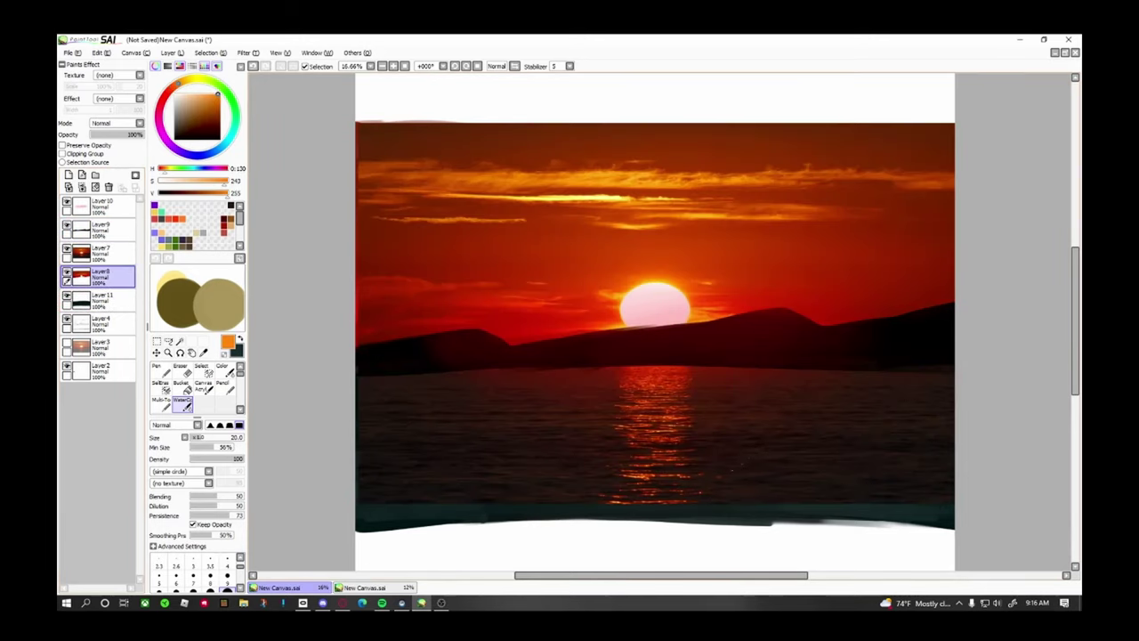
pyautogui.scroll(8, 665, 448)
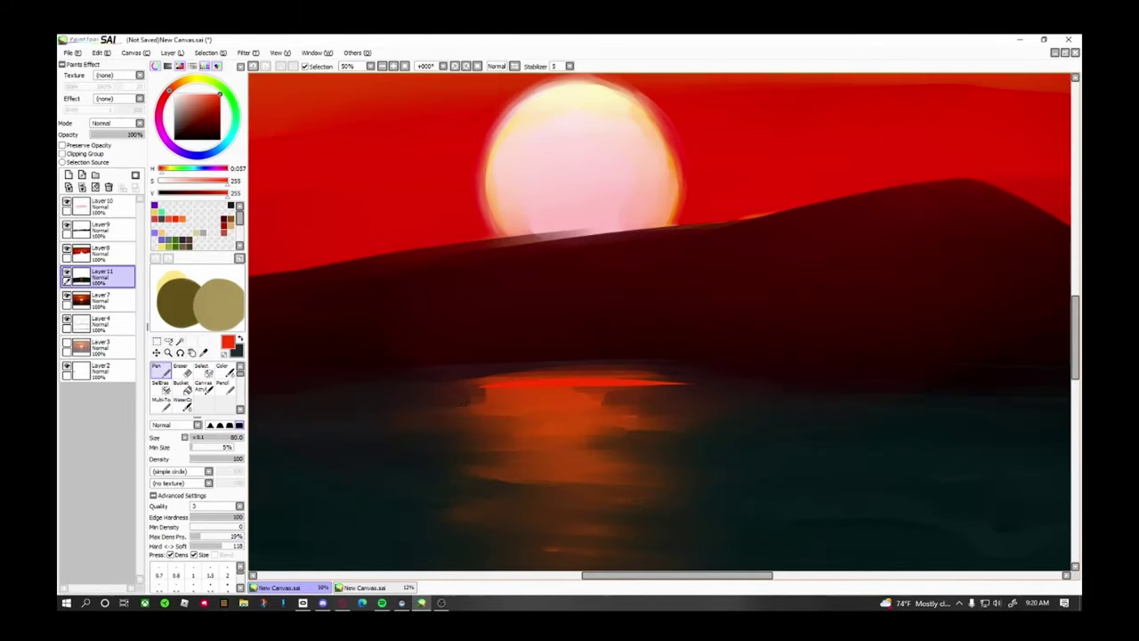
# - Switch to the watercolour brush for working on the water around the sun's reflection
pyautogui.scroll(-3, 627, 387)
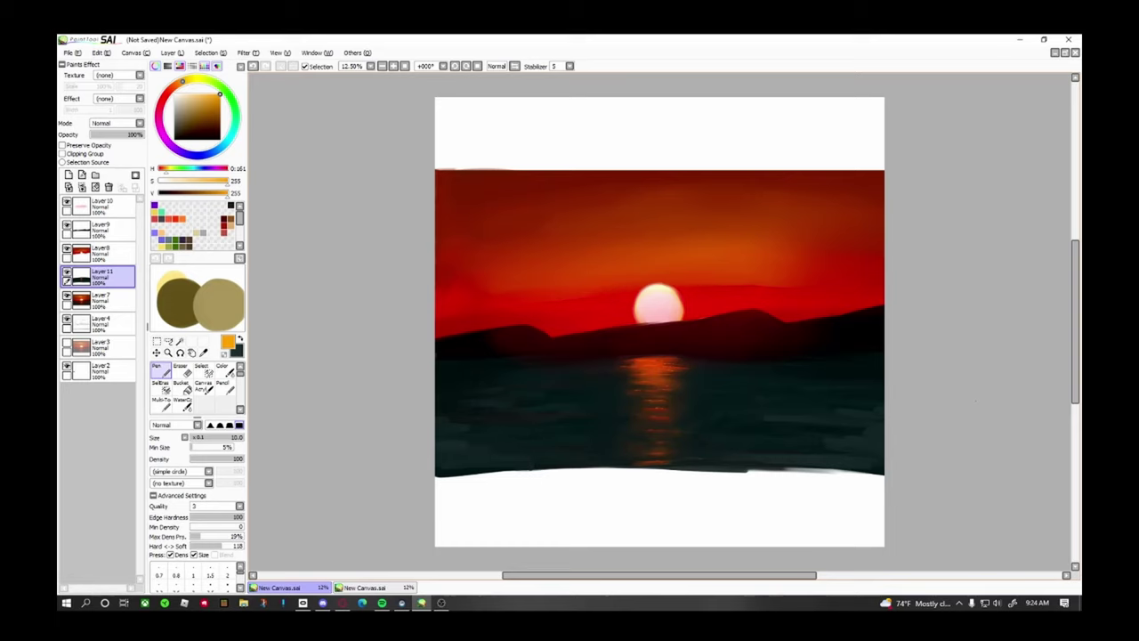
pyautogui.scroll(1, 632, 364)
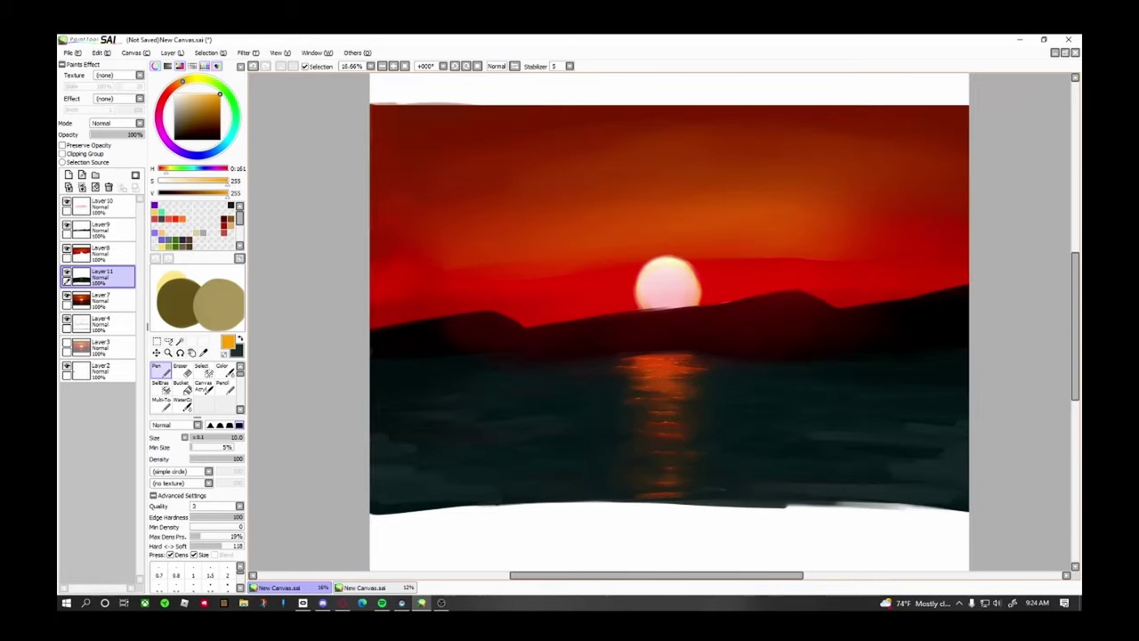
pyautogui.click(183, 405)
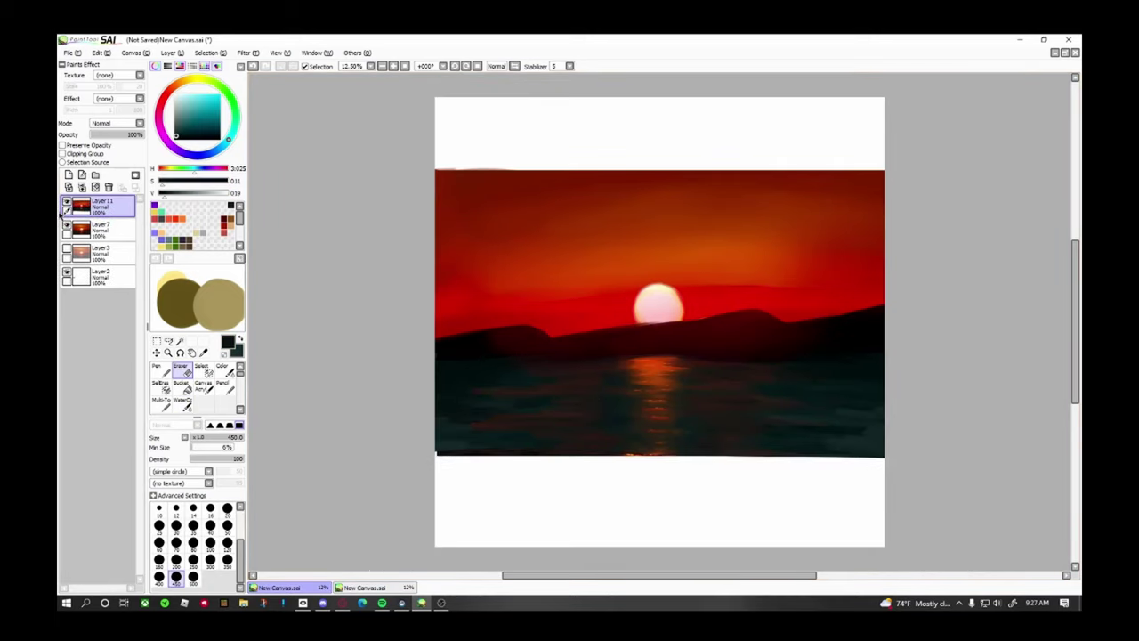
# - Compare the painting with the sunset photo by repeatedly hiding and showing the painting layer, and examine the sun's reflection up close
pyautogui.click(66, 204)
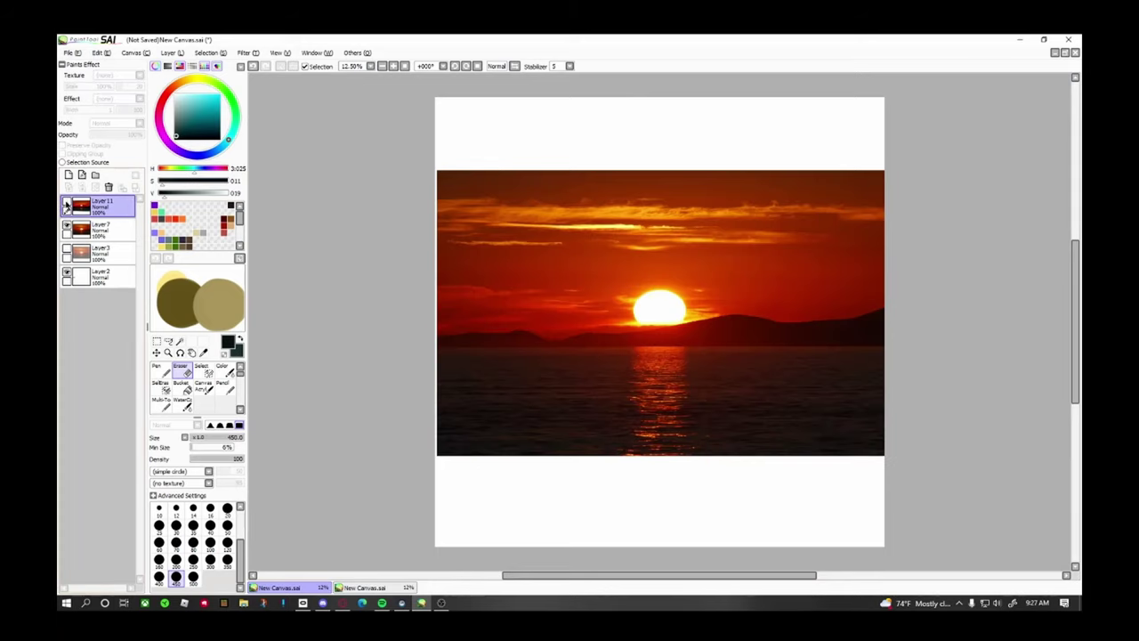
pyautogui.click(65, 204)
pyautogui.click(66, 204)
pyautogui.click(66, 204)
pyautogui.click(66, 204)
pyautogui.click(66, 204)
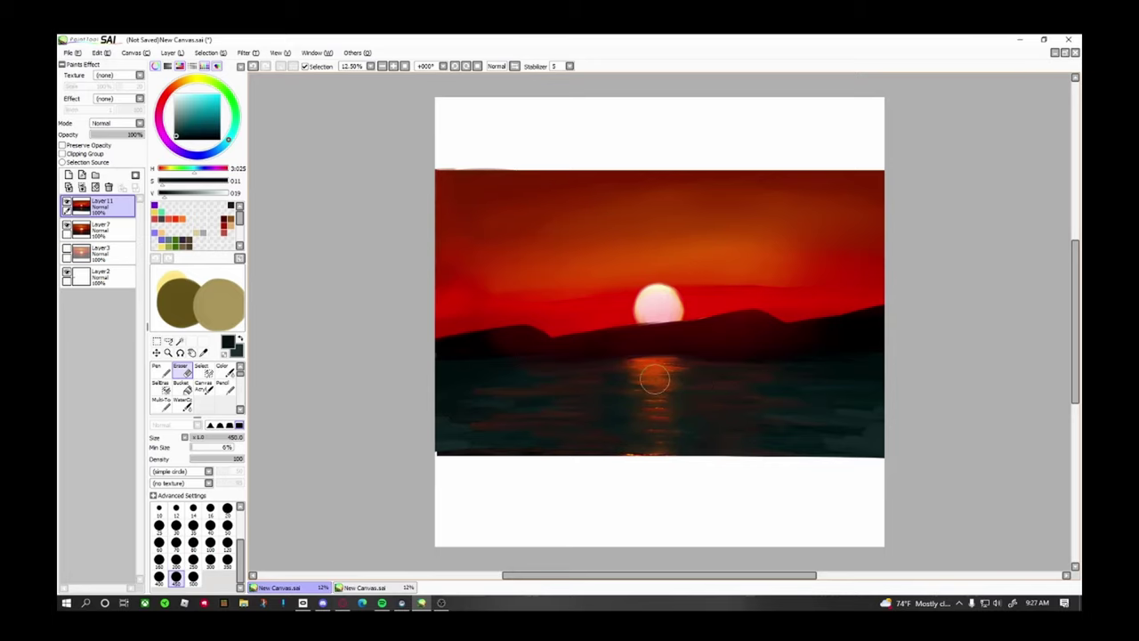
pyautogui.scroll(3, 672, 378)
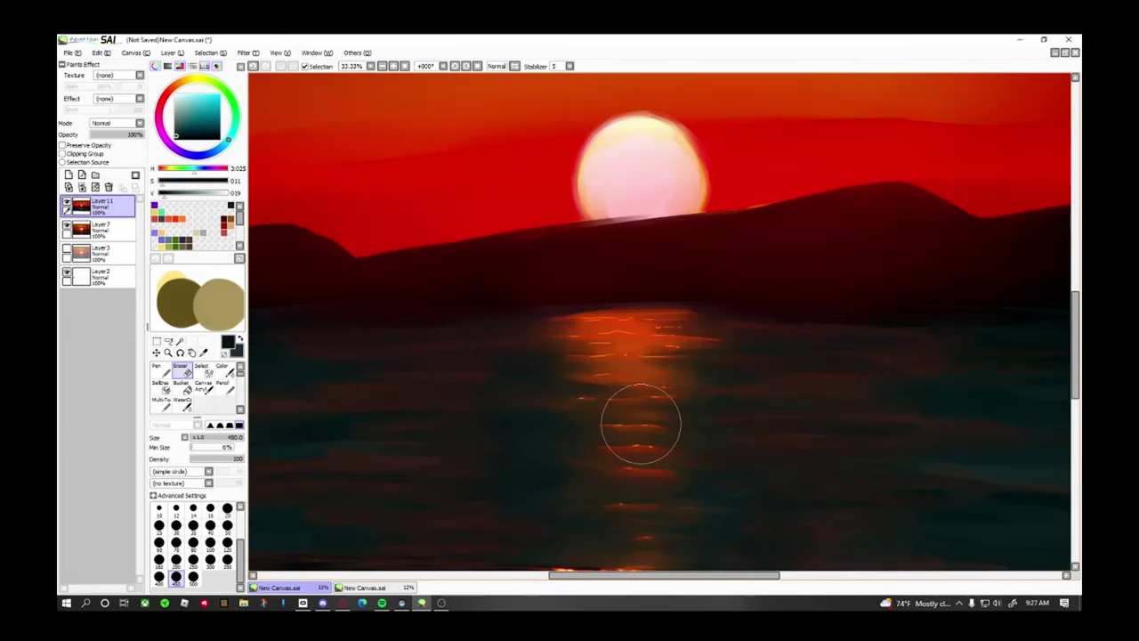
pyautogui.scroll(1, 650, 394)
pyautogui.scroll(-5, 650, 396)
# - Select the sunset photo layer beneath the painting and shift it slightly left and down
pyautogui.keyDown('ctrl'); pyautogui.keyDown('shift'); pyautogui.click(602, 300); pyautogui.keyUp('shift'); pyautogui.keyUp('ctrl')
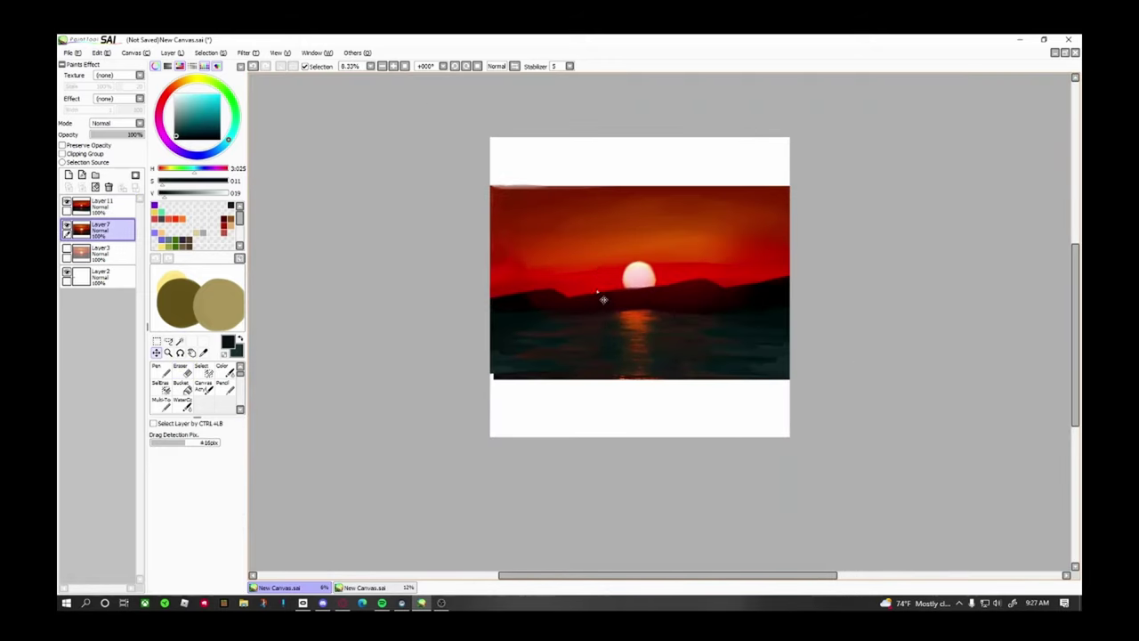
pyautogui.scroll(2, 598, 250)
pyautogui.scroll(-1, 645, 477)
pyautogui.moveTo(627, 478); pyautogui.dragTo(620, 481)
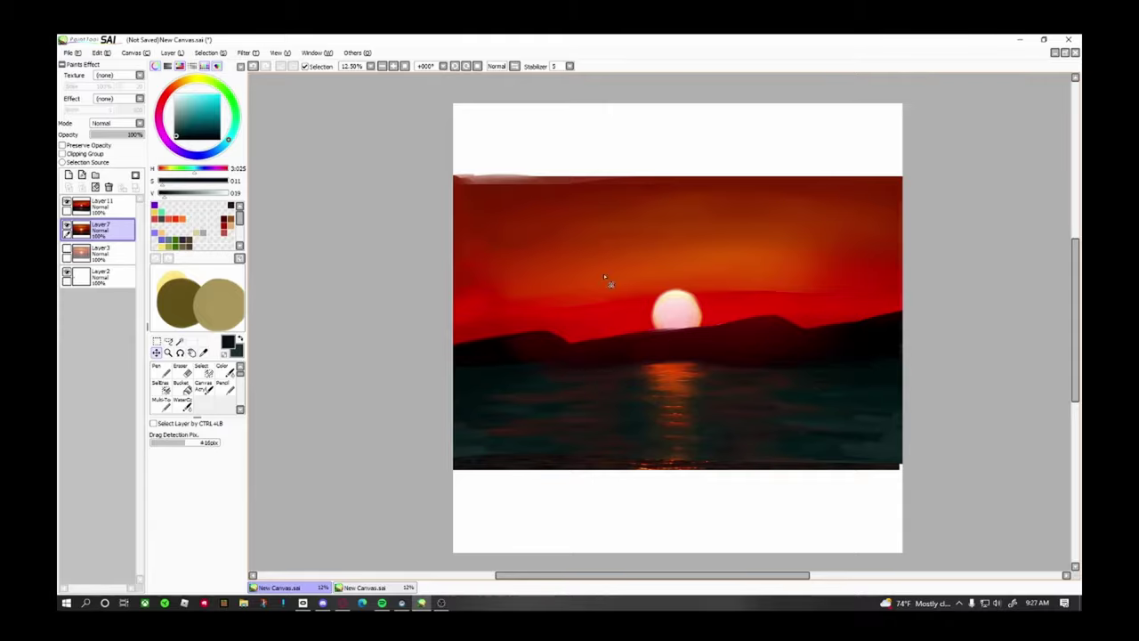